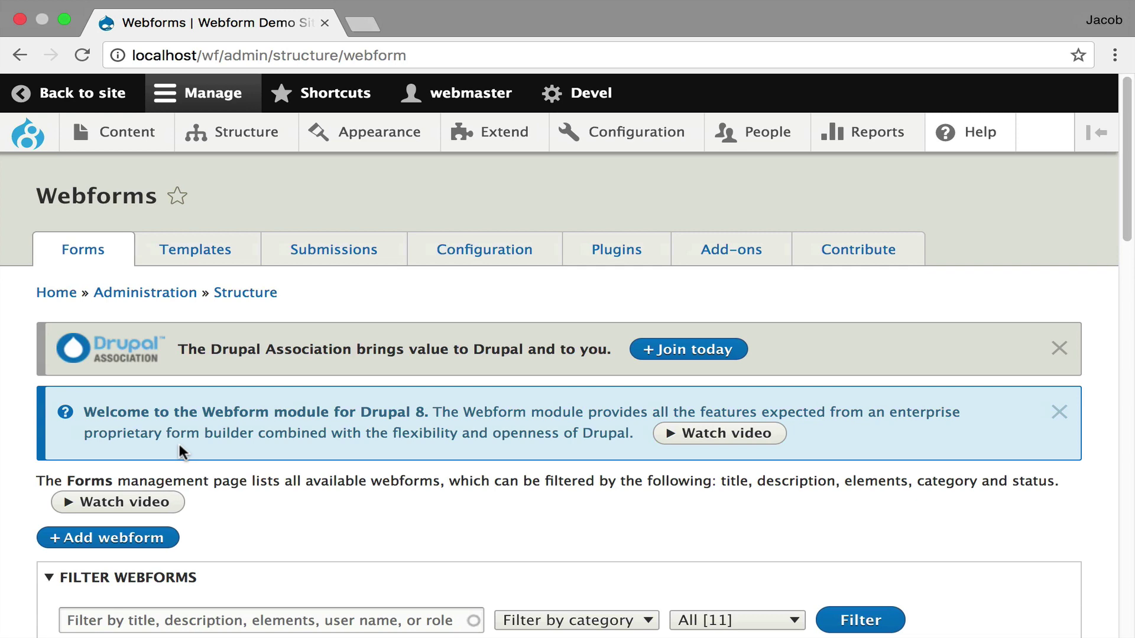
Step: Dismiss the Drupal Association promotion and the Webform welcome notices
left_click(1062, 349)
left_click(1066, 355)
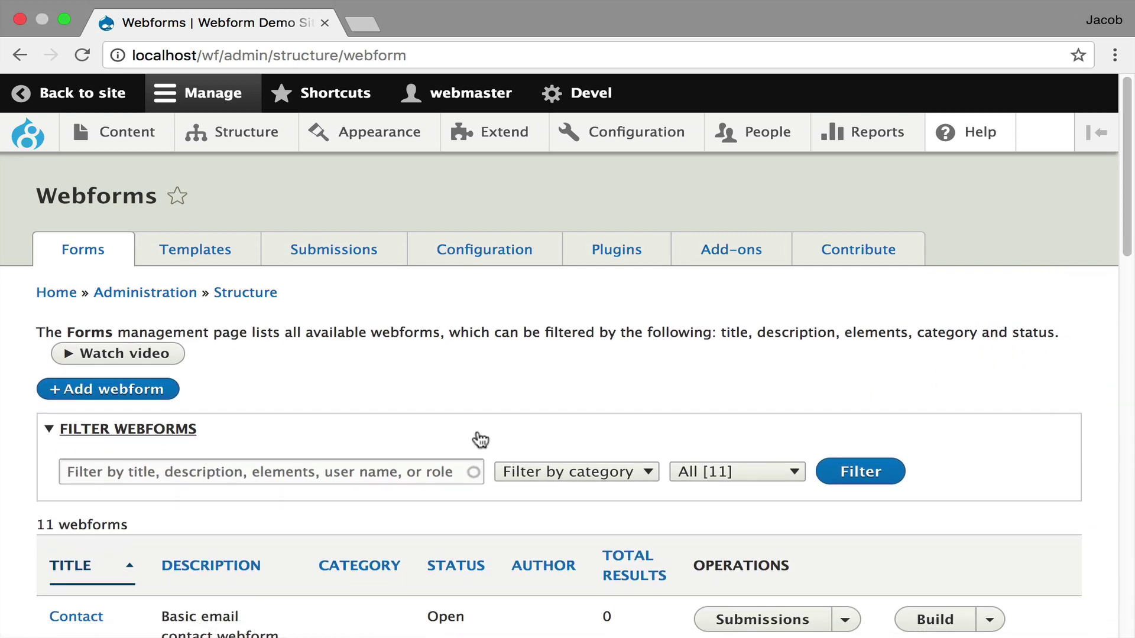
scroll(468, 402, "down", 3)
scroll(471, 404, "down", 3)
Step: Open the Contact webform and go to its Build element list
left_click(95, 454)
scroll(393, 438, "down", 10)
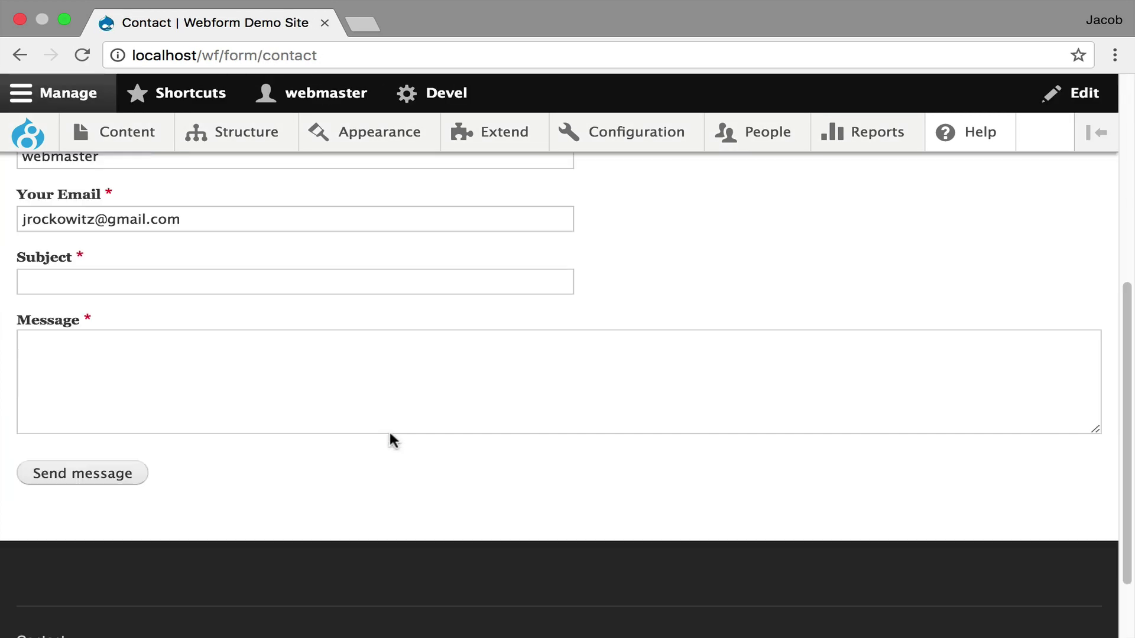
scroll(390, 434, "up", 10)
scroll(183, 438, "down", 9)
scroll(183, 435, "up", 4)
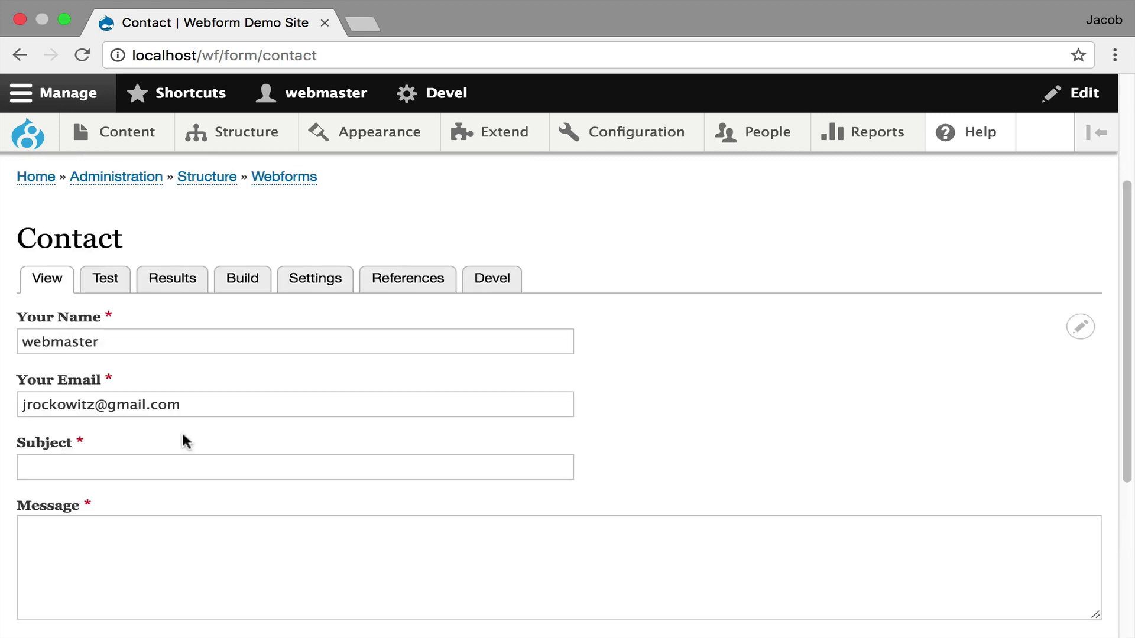
left_click(247, 280)
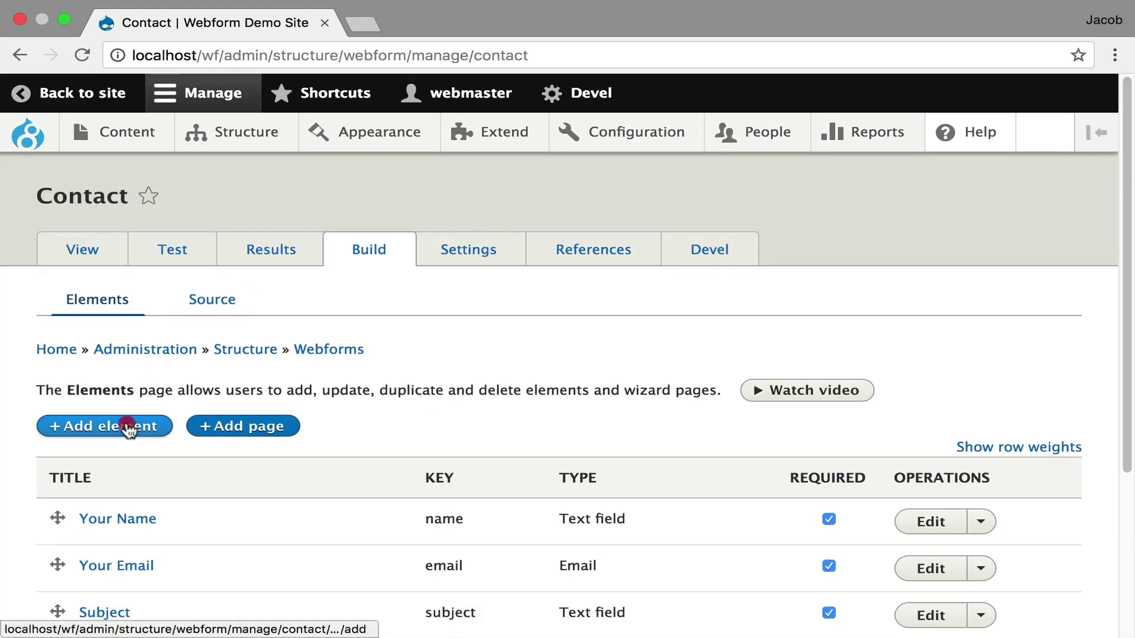
Step: Add a Text field element titled Company and save it
left_click(126, 426)
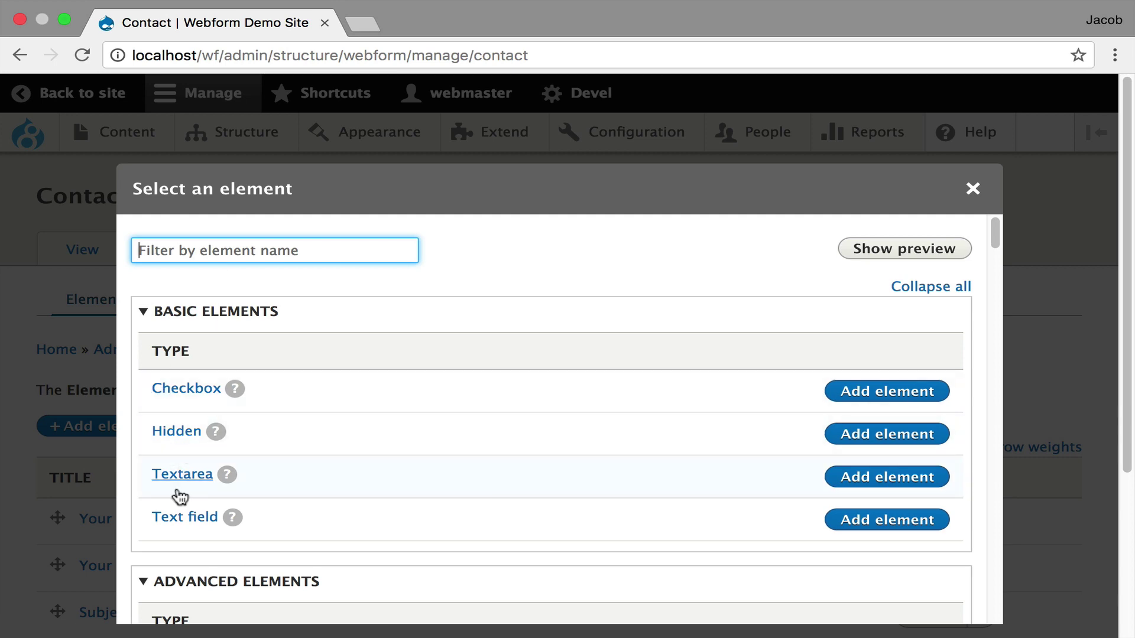
left_click(174, 520)
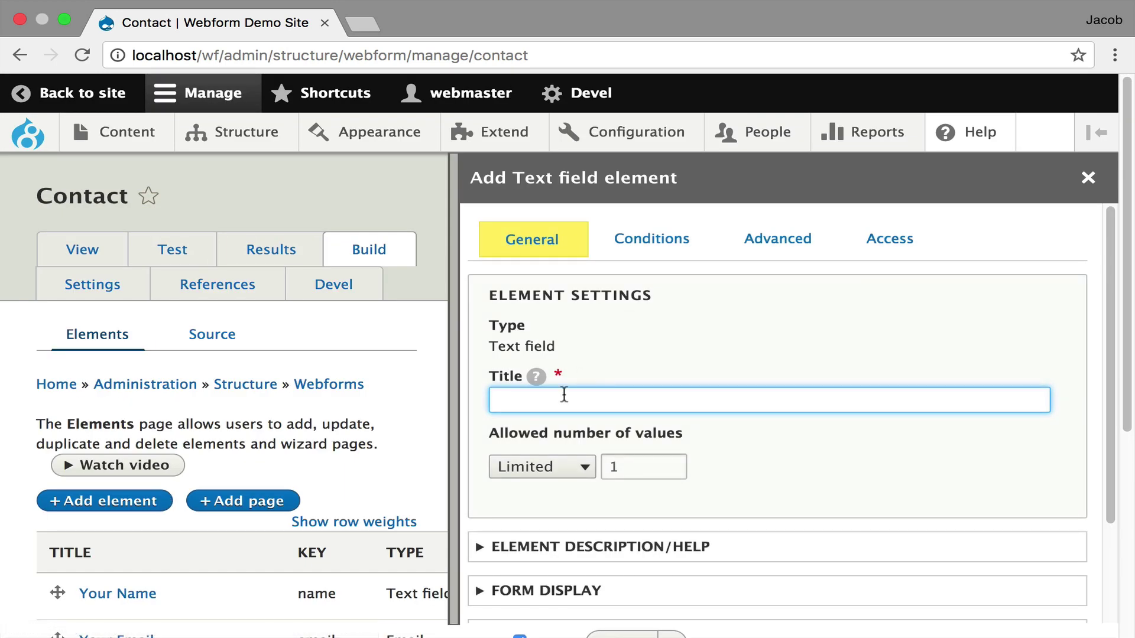
left_click(556, 399)
type("Com")
key("Down")
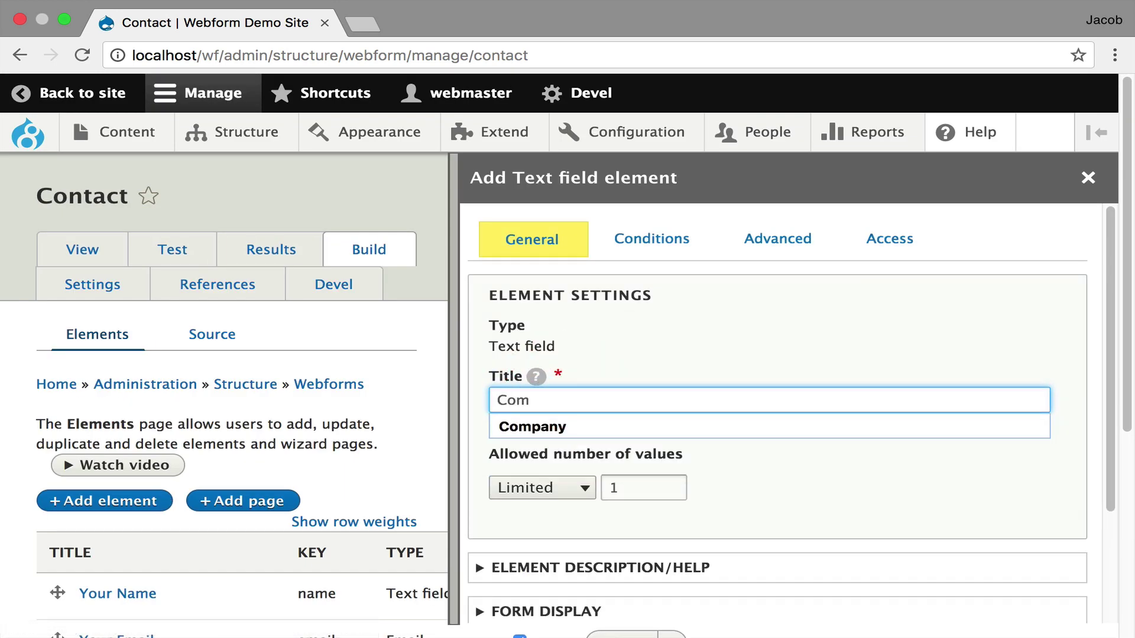
key("Return")
scroll(769, 414, "down", 5)
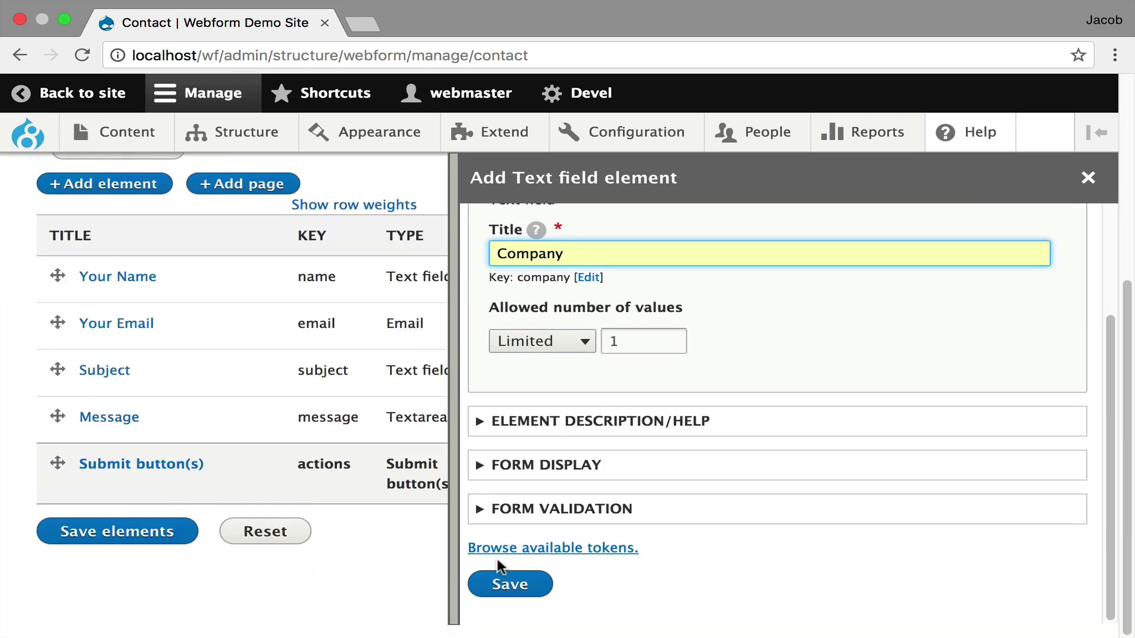
left_click(509, 587)
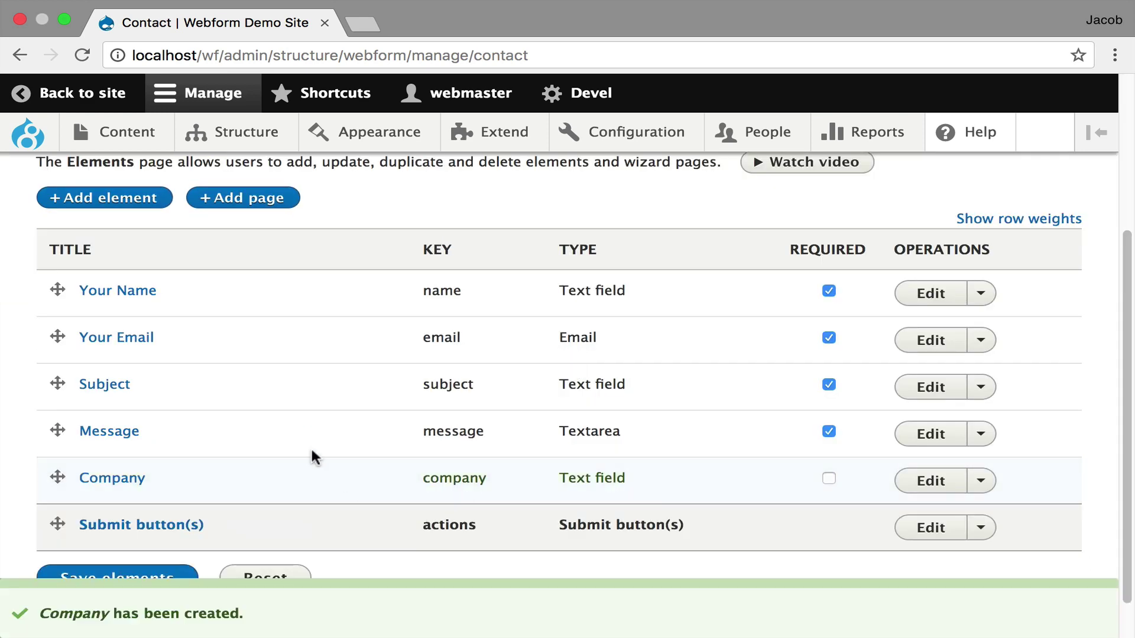
Step: Check the live Contact form for the Company field, then return to Build
scroll(254, 436, "up", 3)
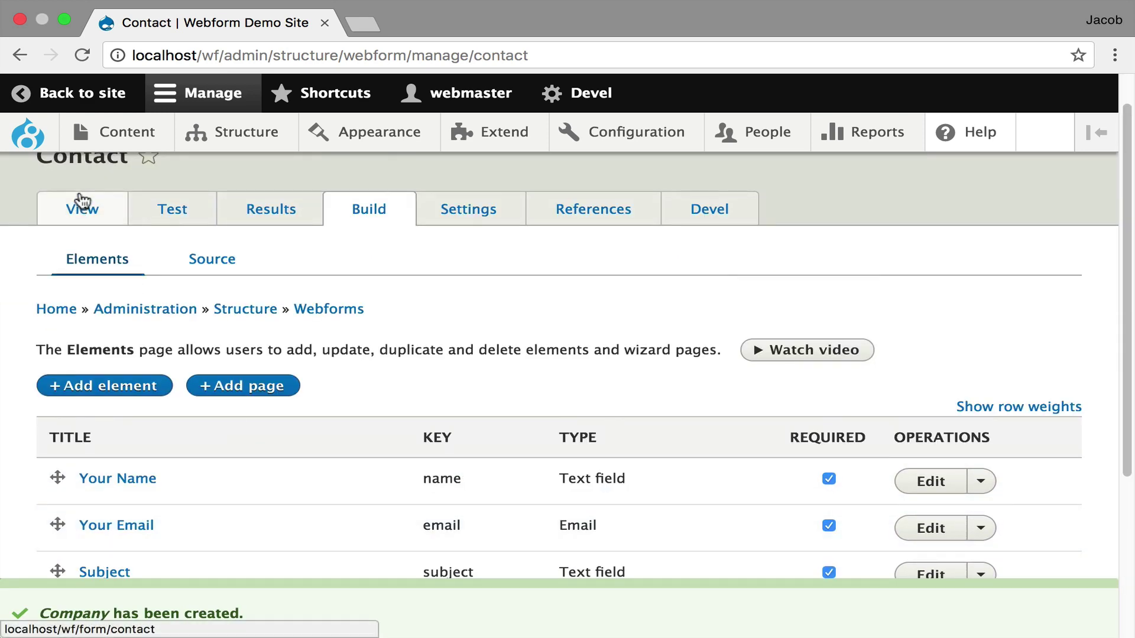
left_click(83, 208)
scroll(573, 348, "down", 7)
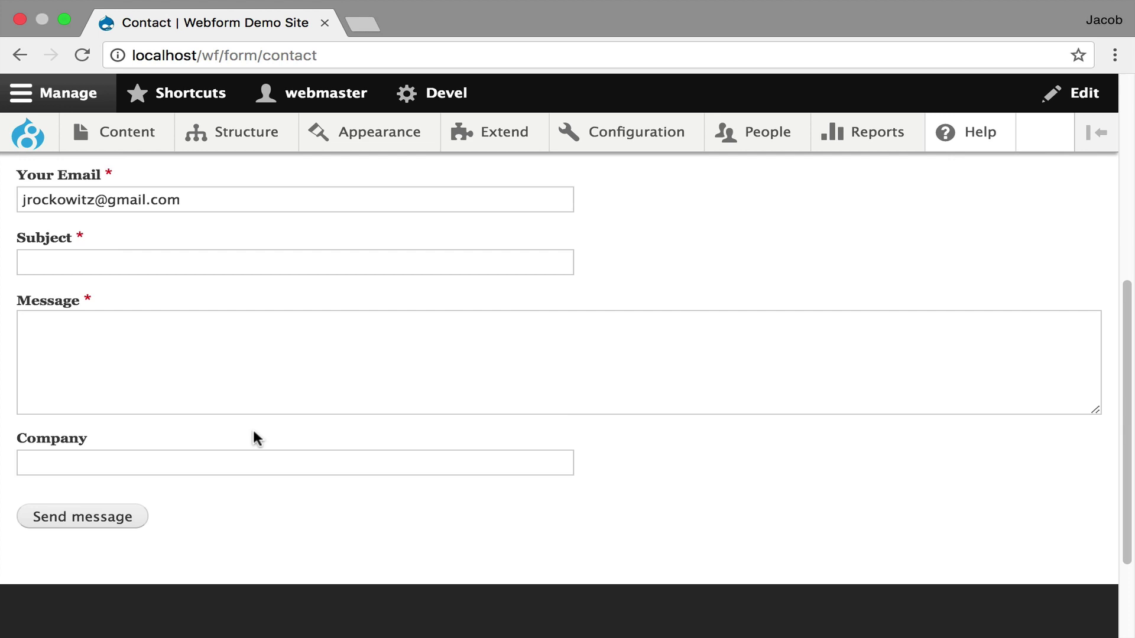
scroll(253, 428, "up", 1)
scroll(254, 428, "up", 5)
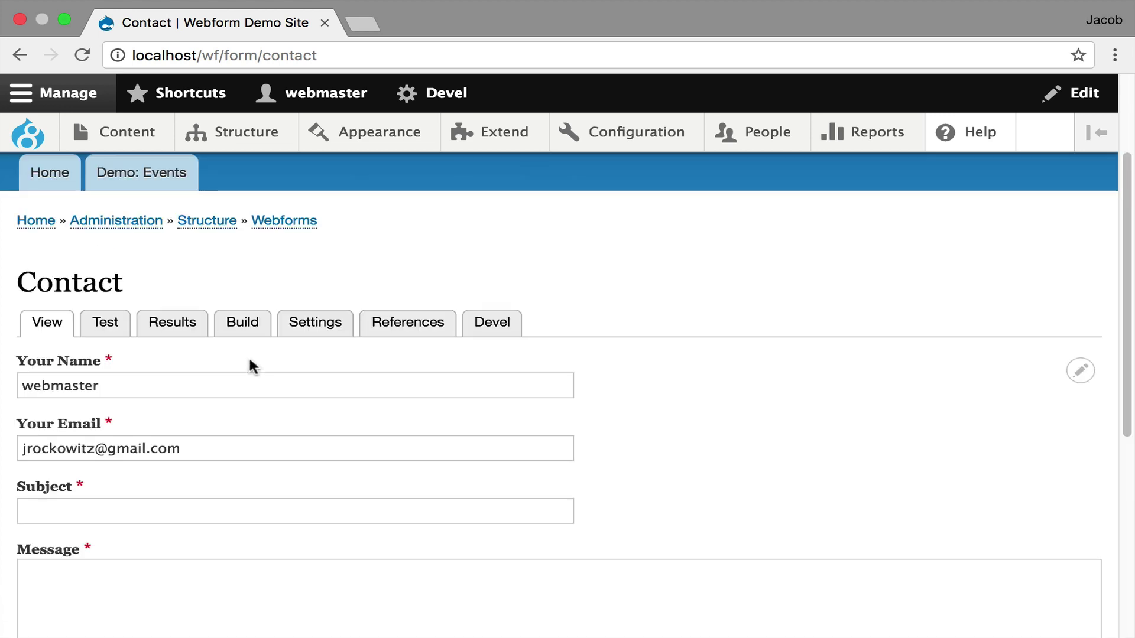
left_click(253, 326)
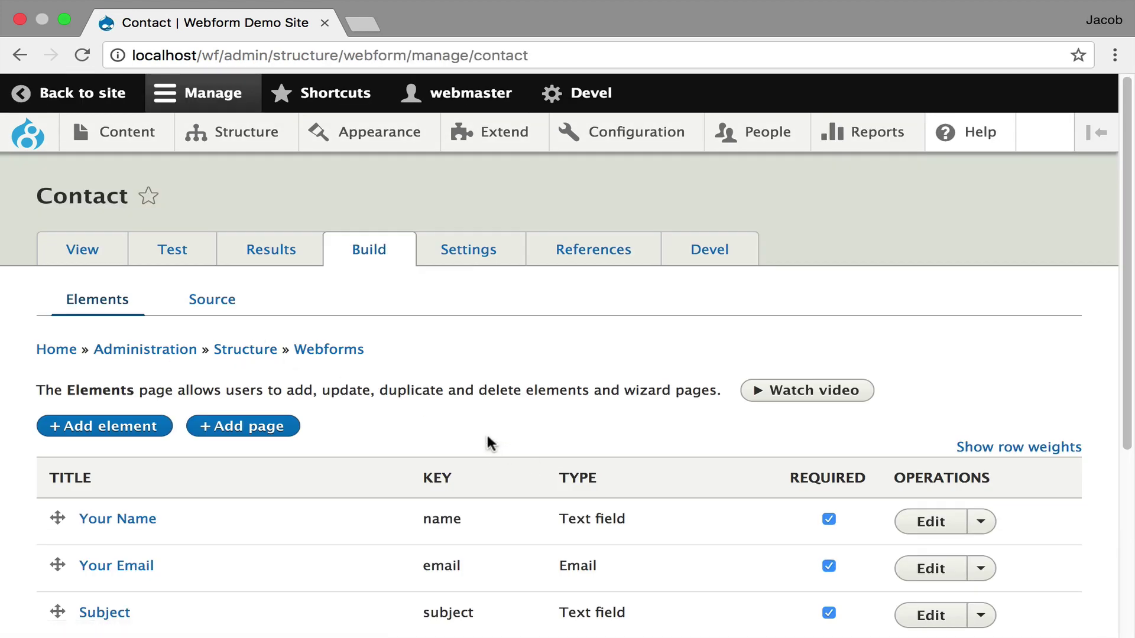
scroll(603, 458, "down", 4)
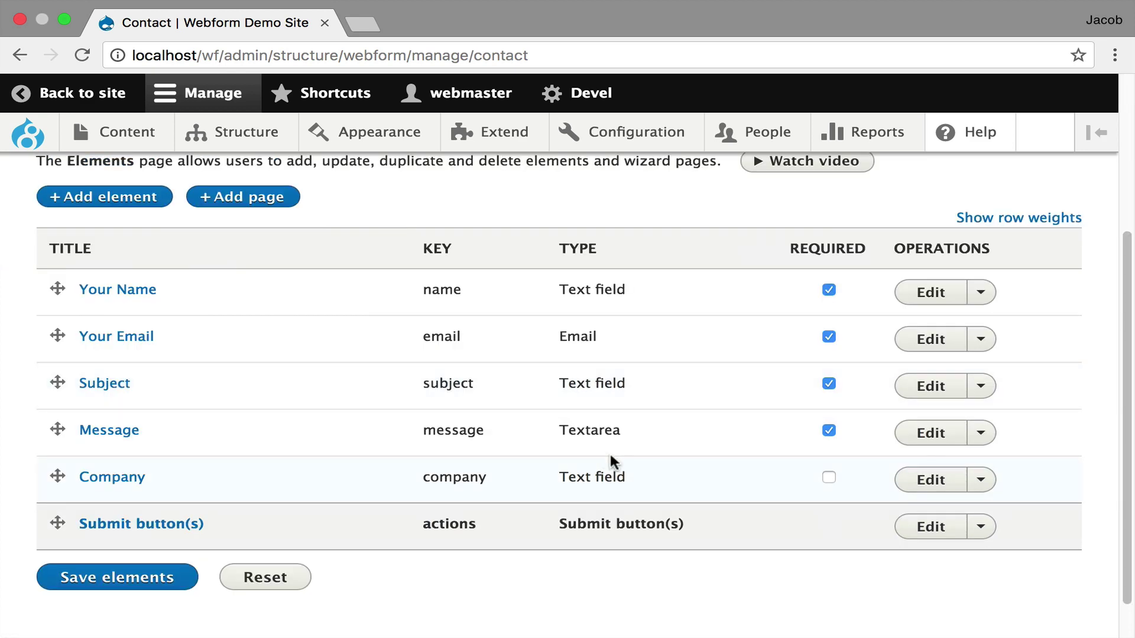
scroll(278, 337, "up", 4)
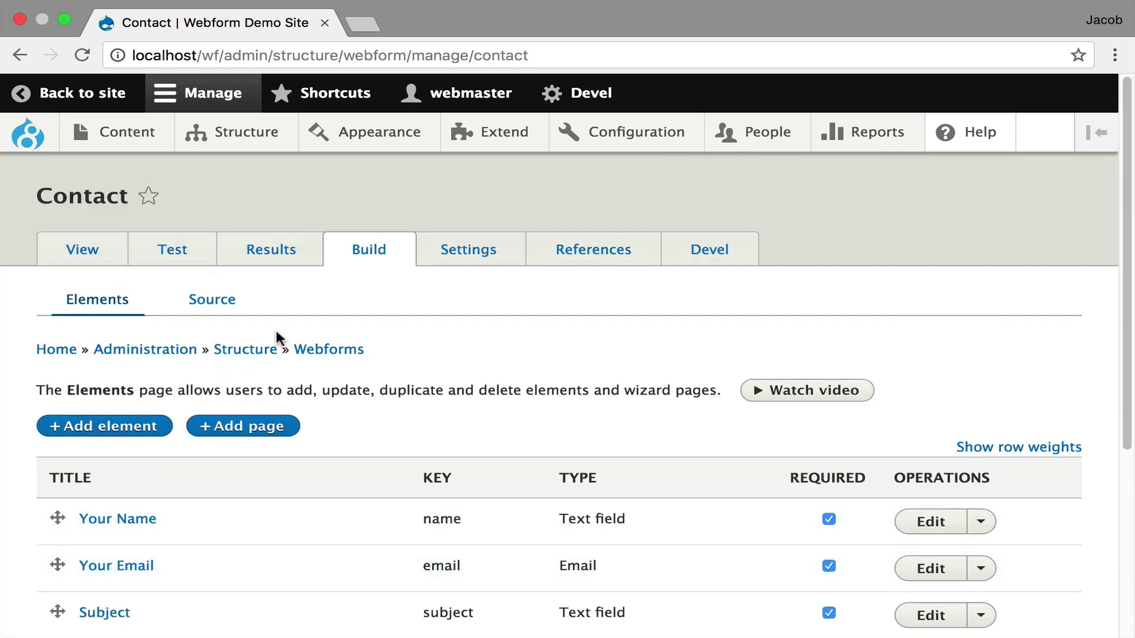
Step: In the YAML source, move the company block directly below the name block
left_click(212, 301)
scroll(201, 476, "down", 6)
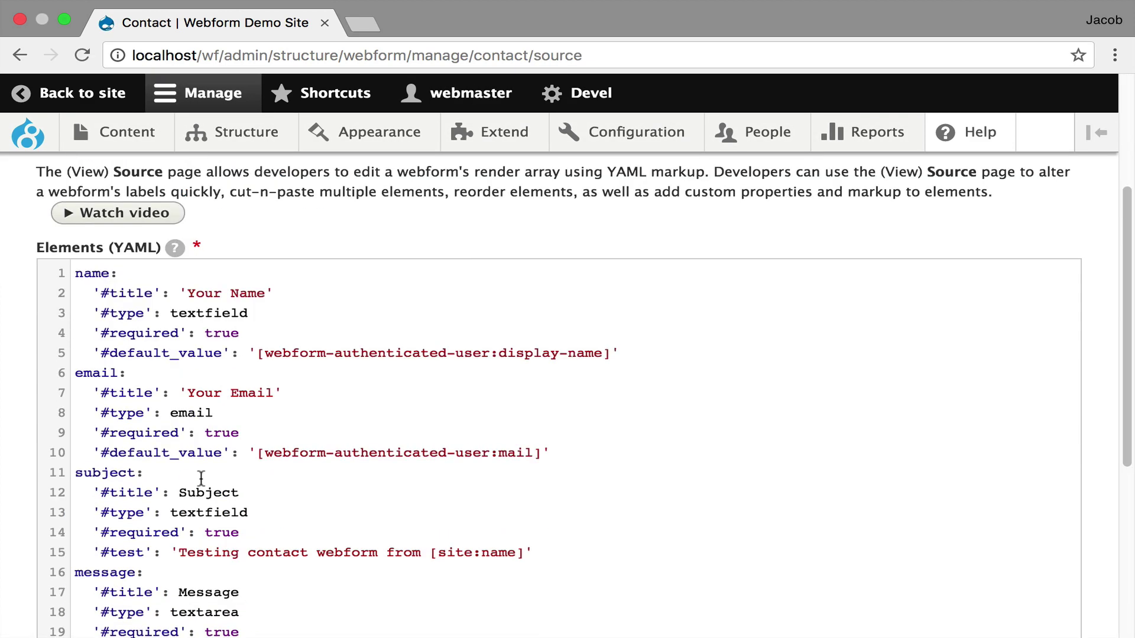
left_click(162, 535)
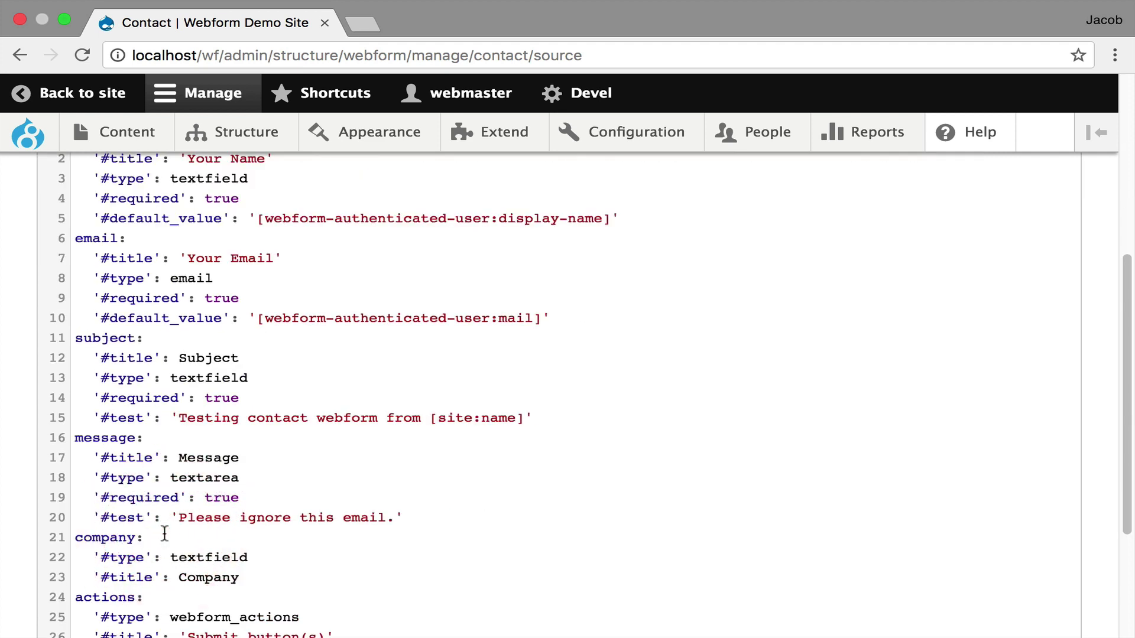
key("shift+Down")
key("shift+Down")
key("shift+Down")
key("ctrl+c")
key("BackSpace")
key("Up")
key("Up")
key("Up")
key("Up")
key("Up")
key("Up")
key("Up")
key("Up")
key("Up")
key("Up")
key("Up")
key("Up")
key("Up")
key("Up")
key("Up")
key("Up")
key("Up")
key("Up")
scroll(172, 517, "up", 5)
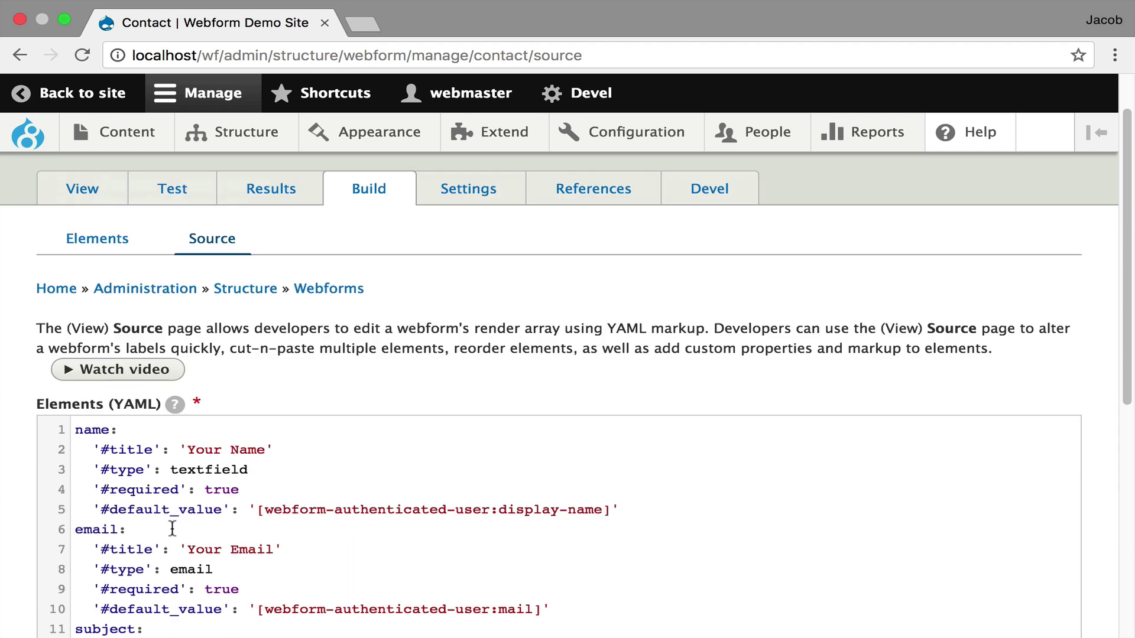
left_click(160, 526)
key("Return")
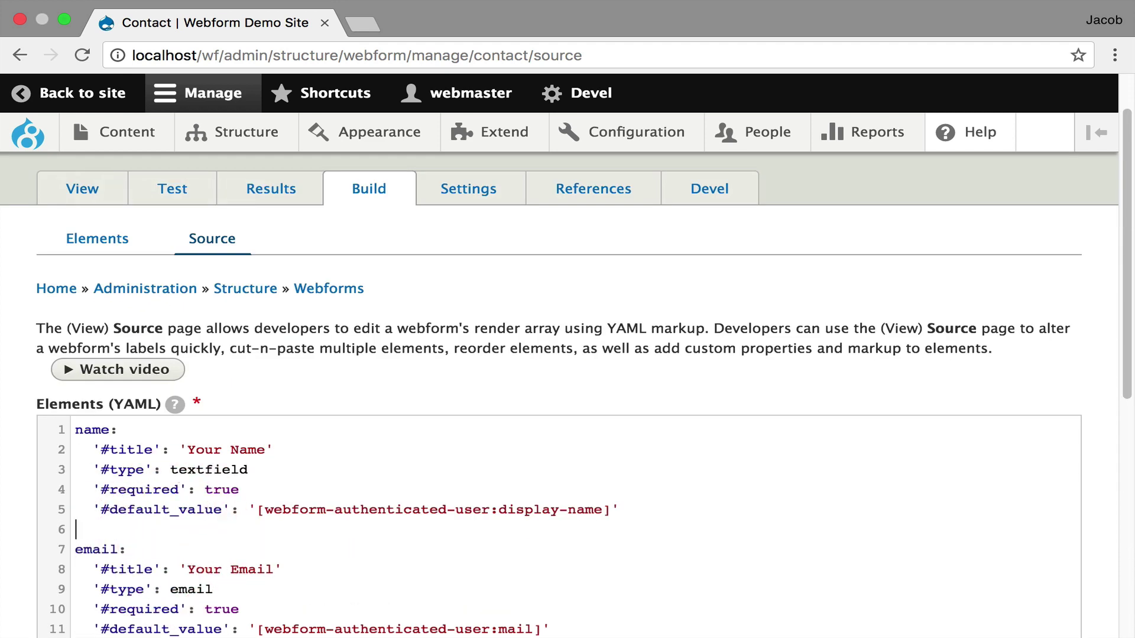
key("ctrl+v")
key("BackSpace")
Step: Retitle it 'Your Company', copy in '#required': true from name, and save
type("'Your")
key("End")
type("'")
key("Up")
key("Up")
key("Up")
key("Up")
key("Home")
key("shift+Down")
key("ctrl+c")
key("Down")
key("Down")
key("Down")
key("Down")
key("Return")
key("Up")
key("ctrl+v")
key("BackSpace")
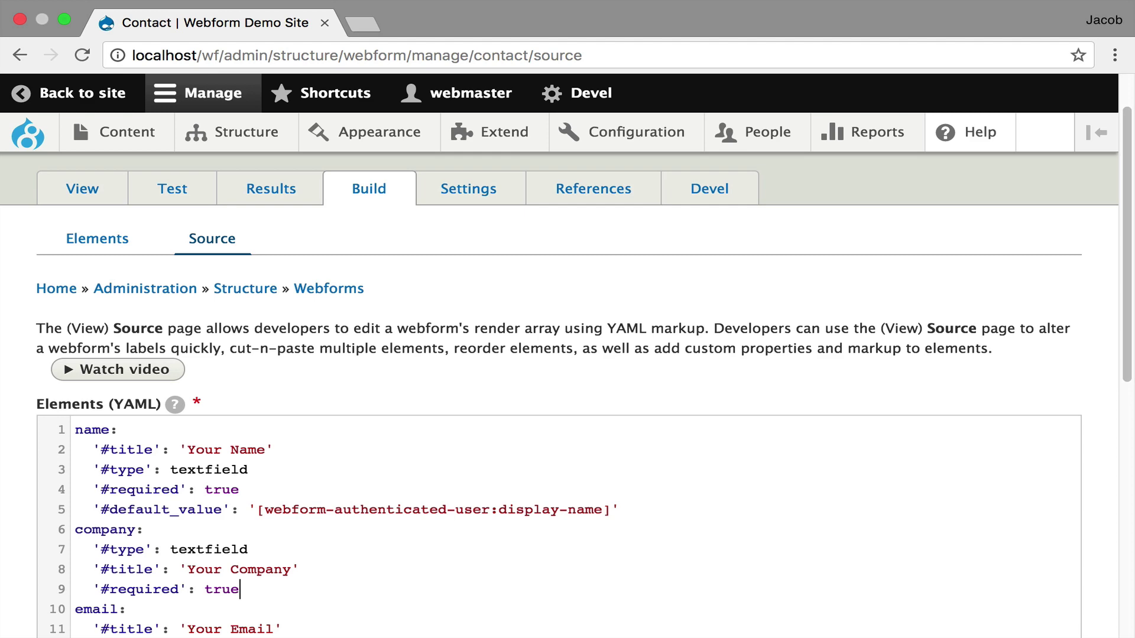
scroll(303, 425, "down", 10)
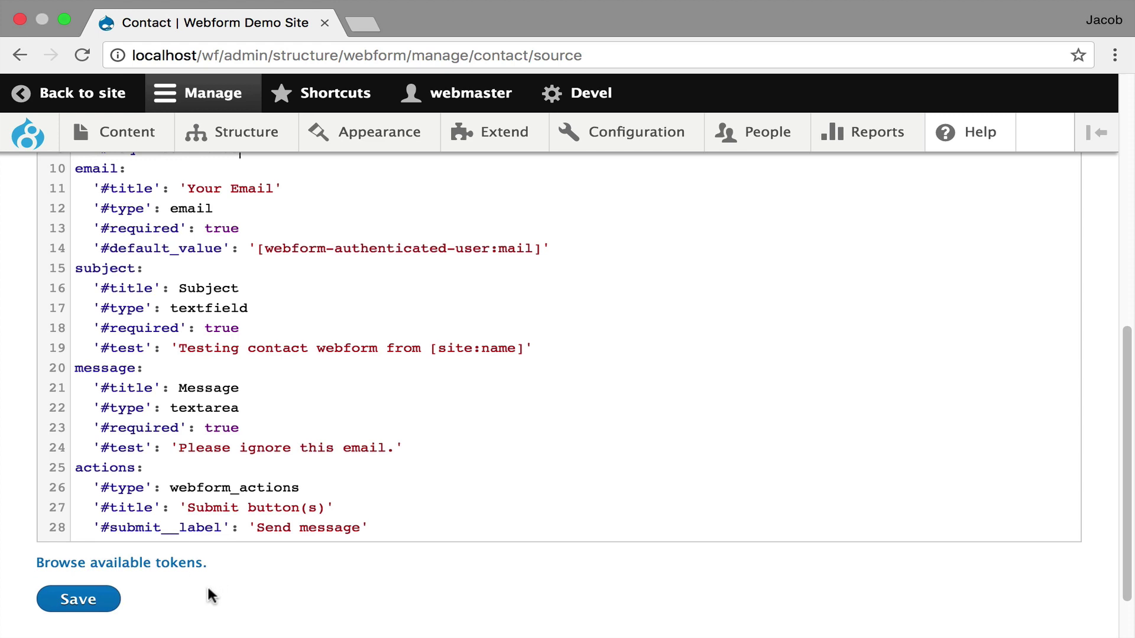
left_click(94, 601)
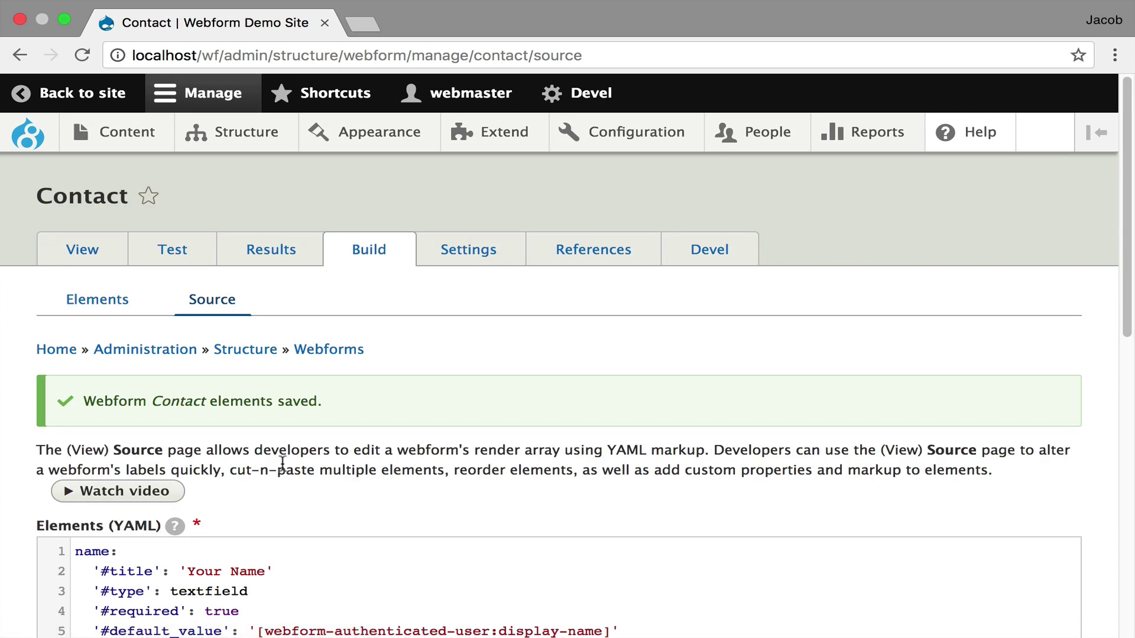
Step: Send the prefilled Contact test form and go back to the test page
left_click(197, 260)
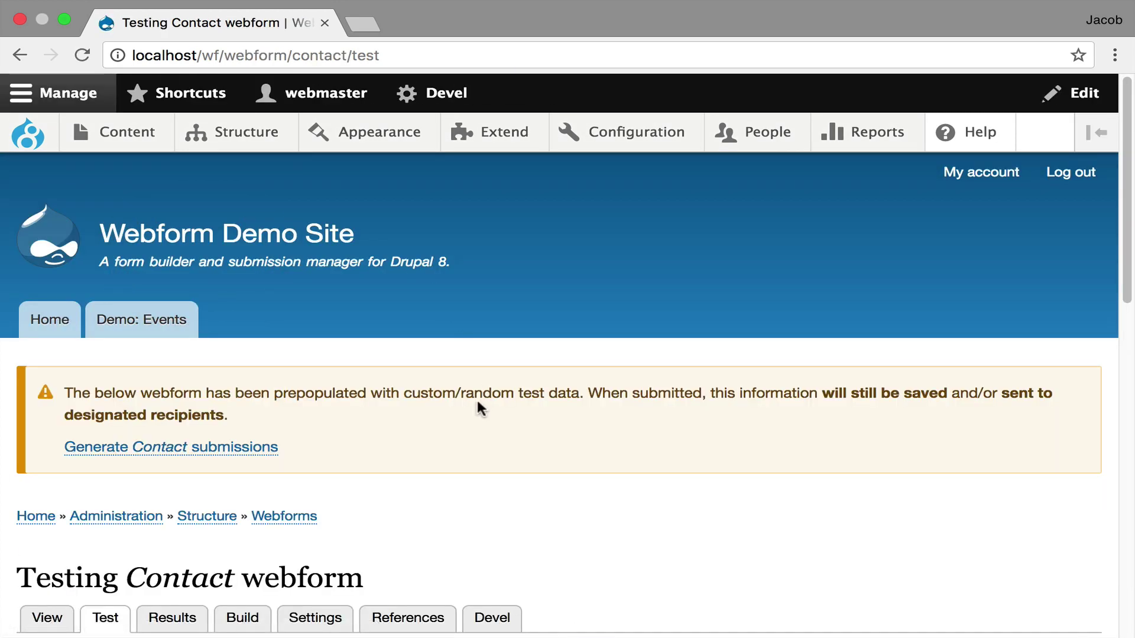
scroll(478, 404, "down", 5)
scroll(478, 404, "down", 4)
scroll(478, 401, "down", 2)
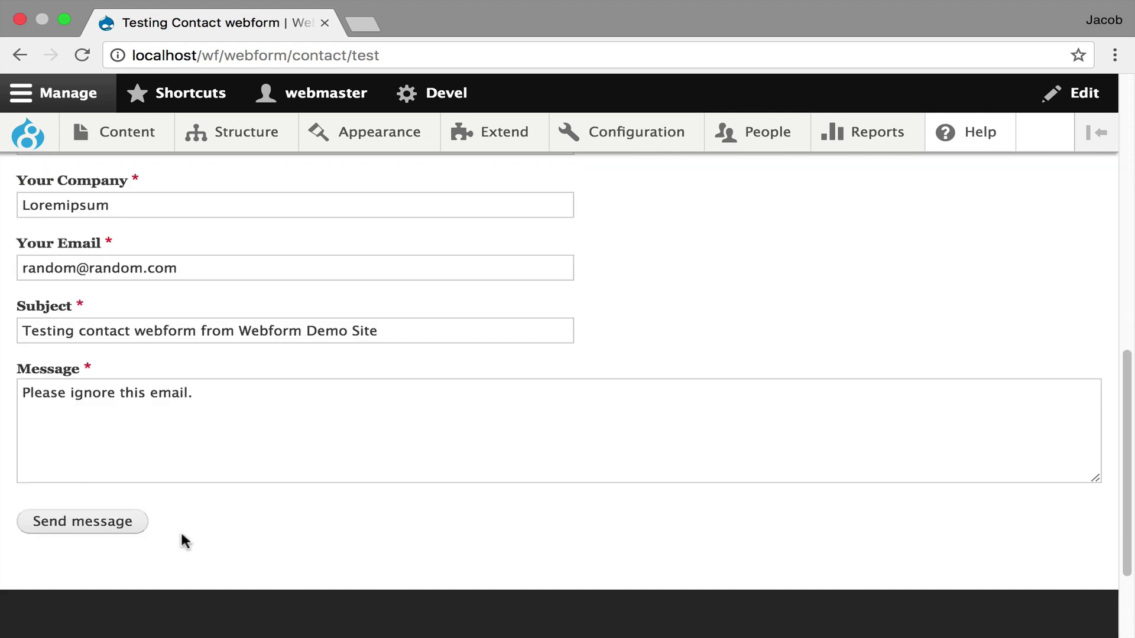
left_click(88, 524)
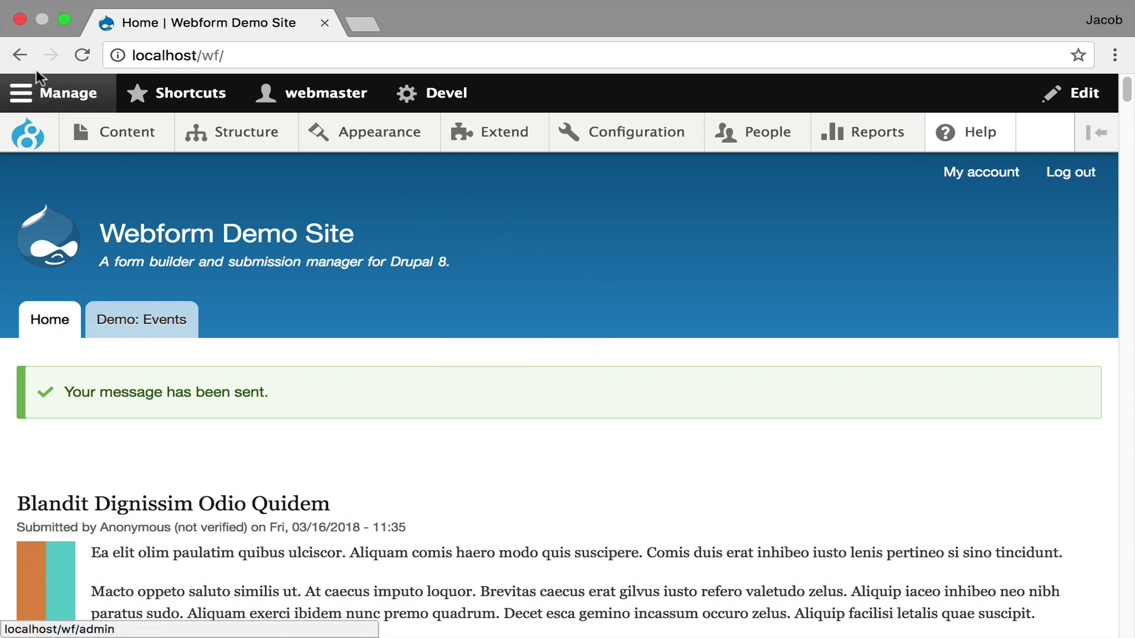
left_click(19, 54)
scroll(359, 366, "up", 10)
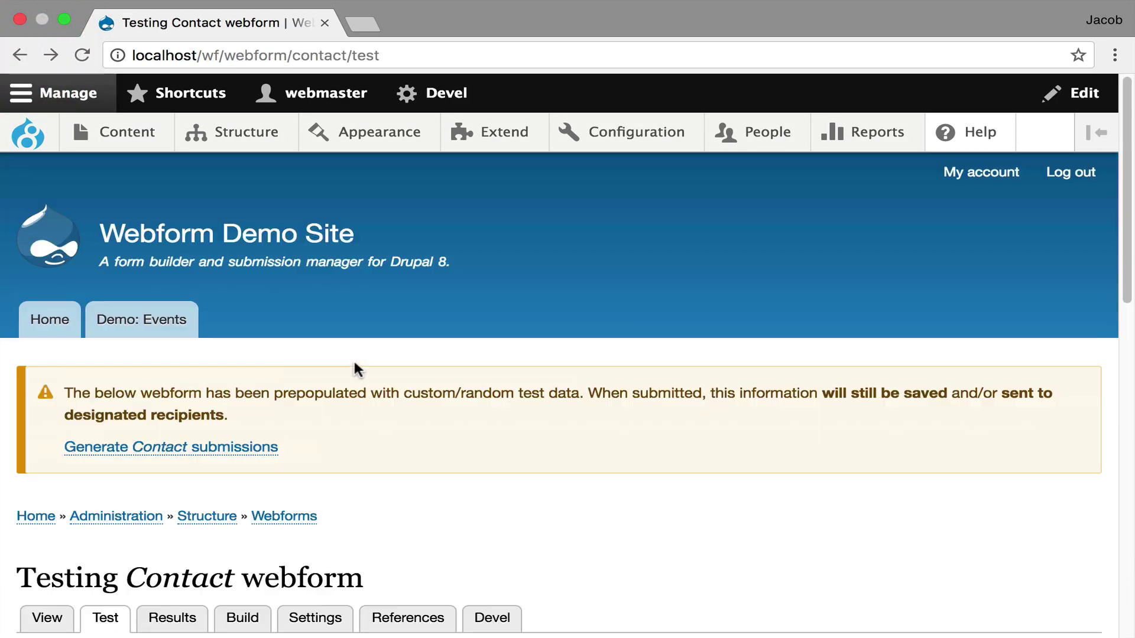
Step: Open submission 1 from Results, review its values, and return to the Contact page
left_click(173, 617)
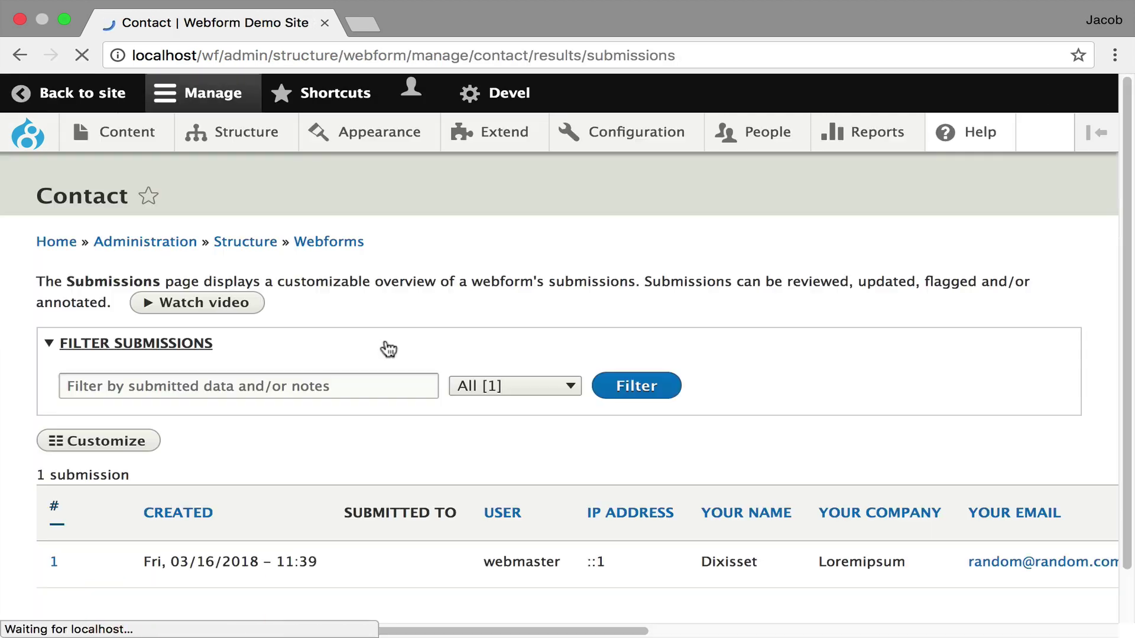
scroll(386, 337, "down", 3)
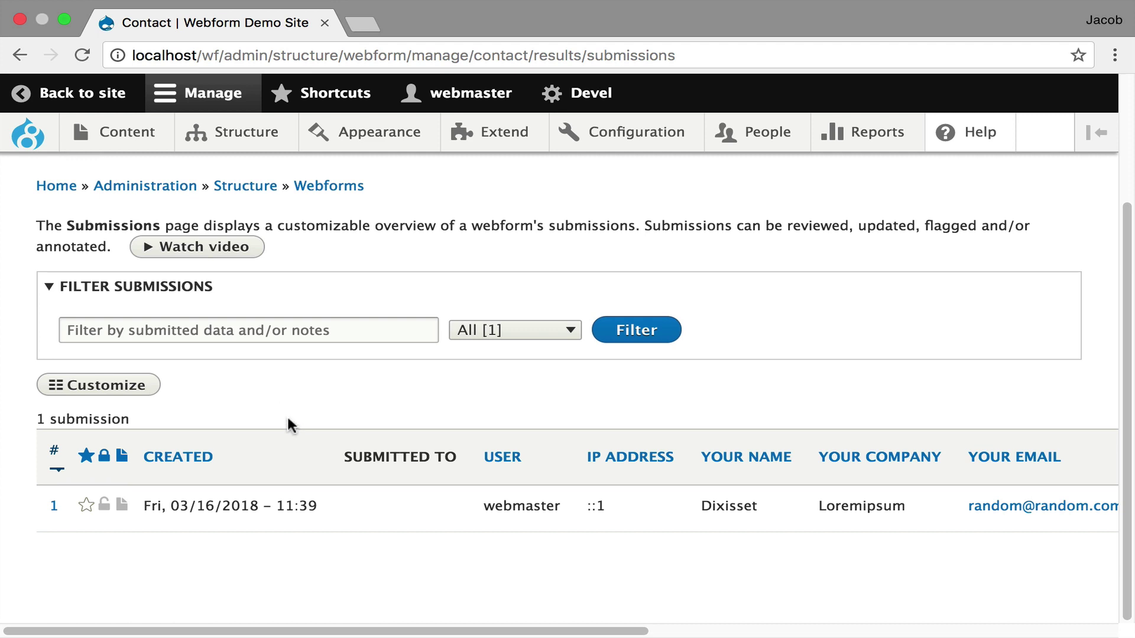
scroll(288, 418, "up", 1)
left_click(334, 506)
scroll(322, 440, "down", 8)
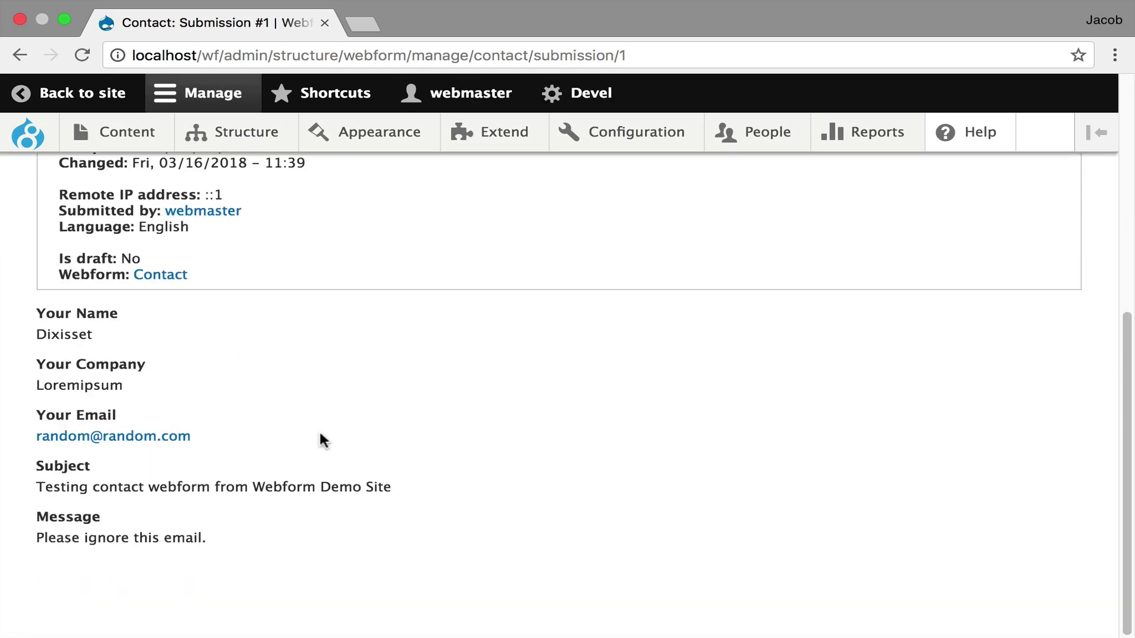
scroll(320, 436, "up", 8)
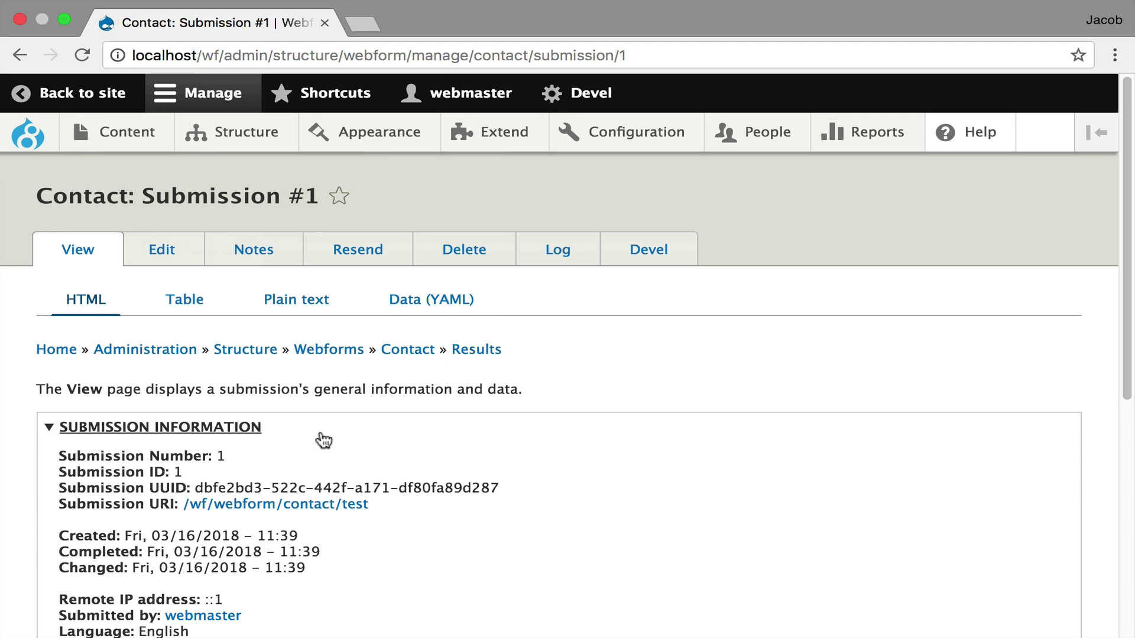
left_click(414, 352)
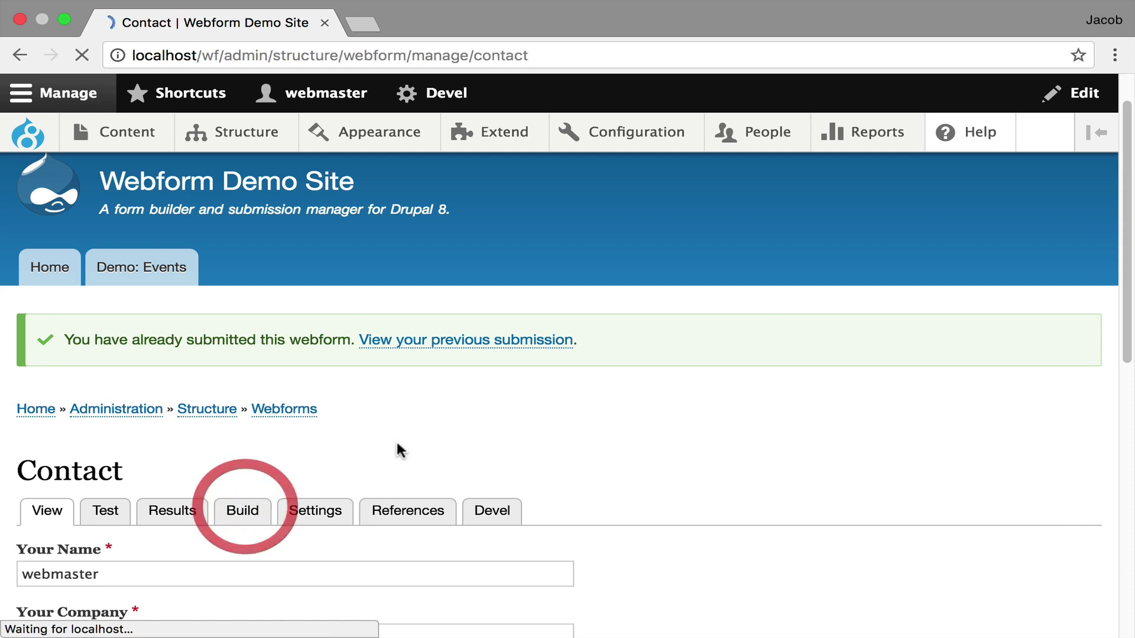
Step: Reopen the Build elements table showing Your Company right after Your Name
left_click(245, 512)
scroll(435, 432, "down", 3)
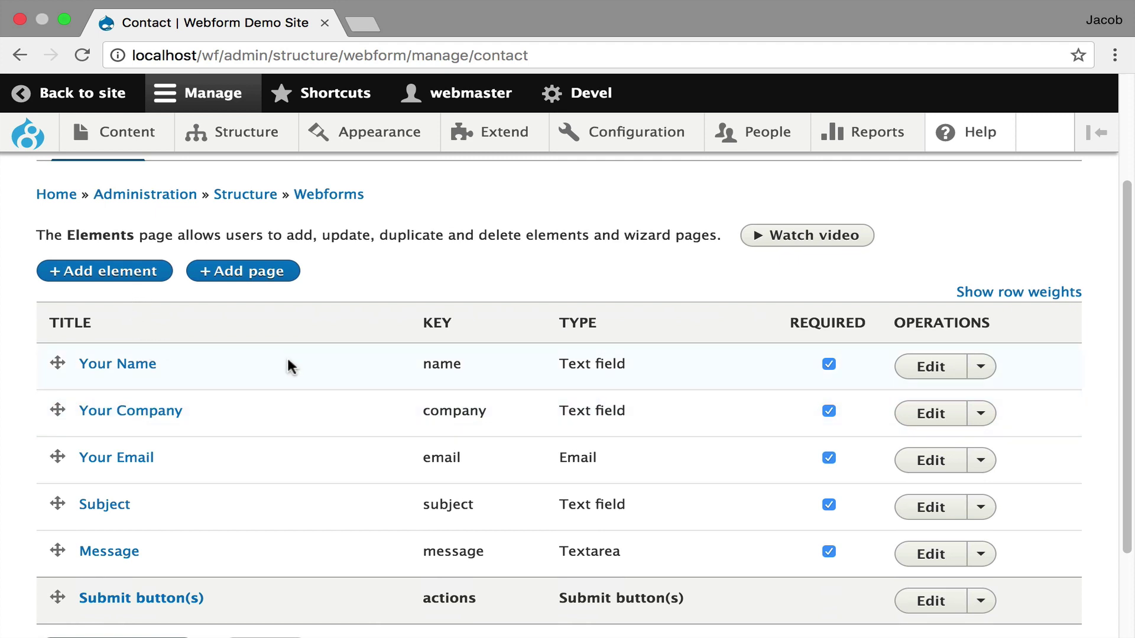
Step: Add a Horizontal rule element with the dotted and thick CSS classes and save it
left_click(148, 278)
left_click(344, 253)
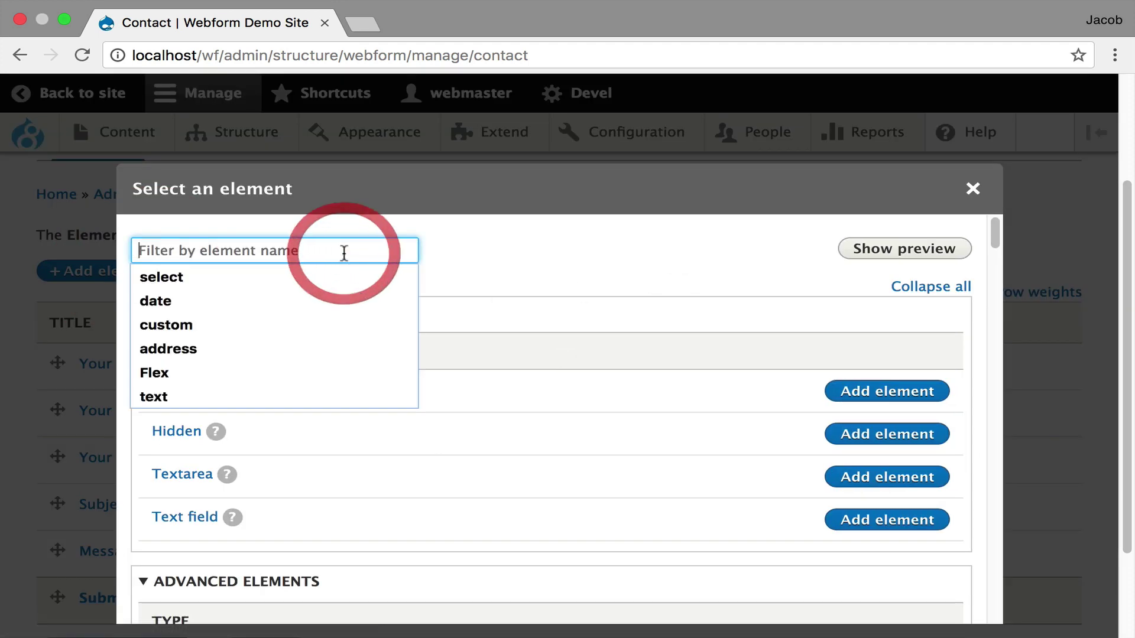
type("Hor")
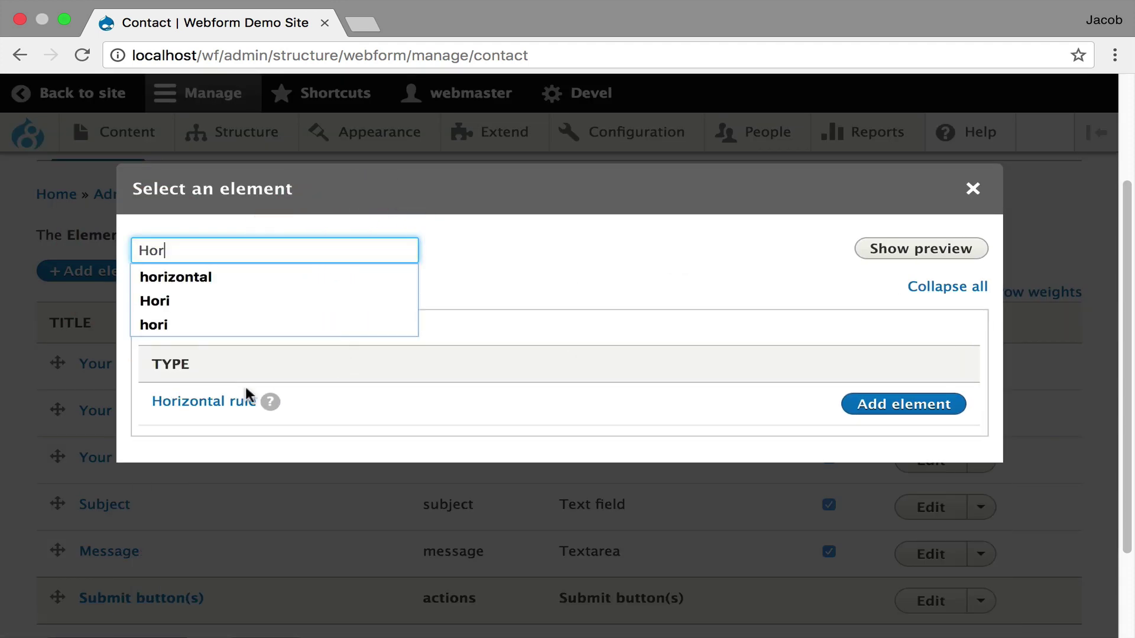
left_click(229, 402)
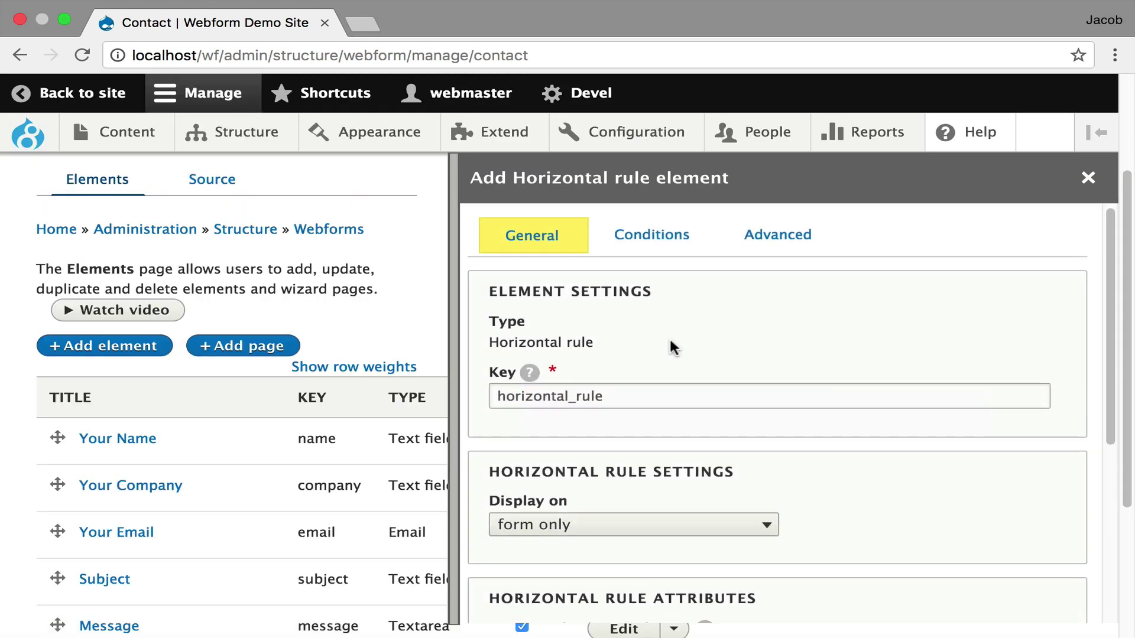
scroll(669, 338, "down", 3)
scroll(664, 482, "down", 1)
left_click(650, 510)
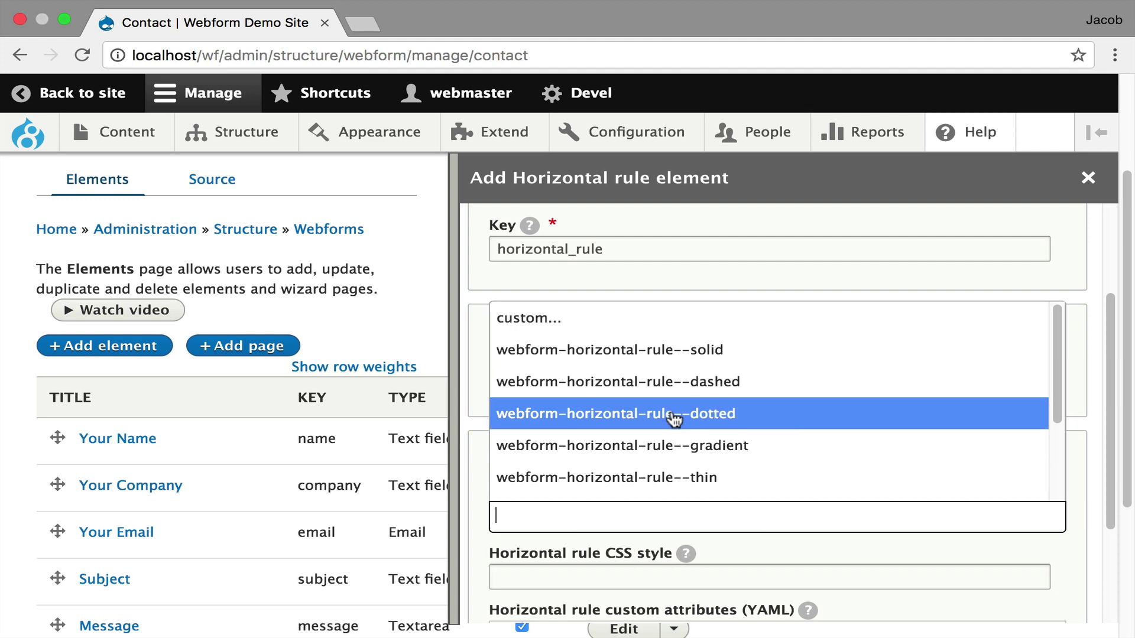
left_click(678, 426)
scroll(678, 443, "down", 1)
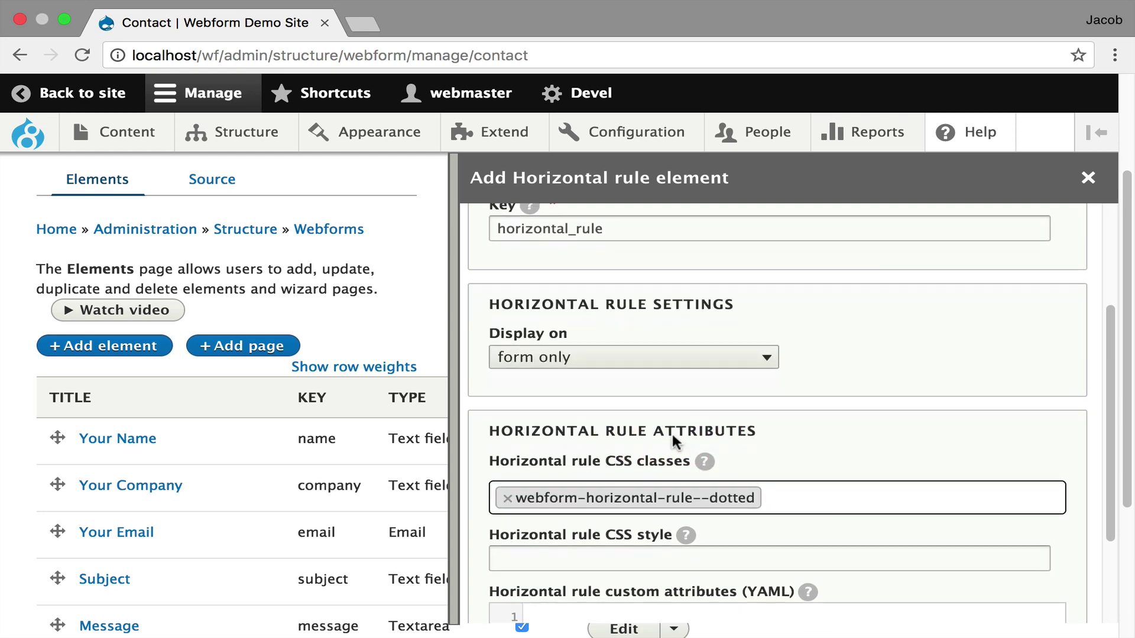
left_click(823, 500)
scroll(786, 446, "down", 4)
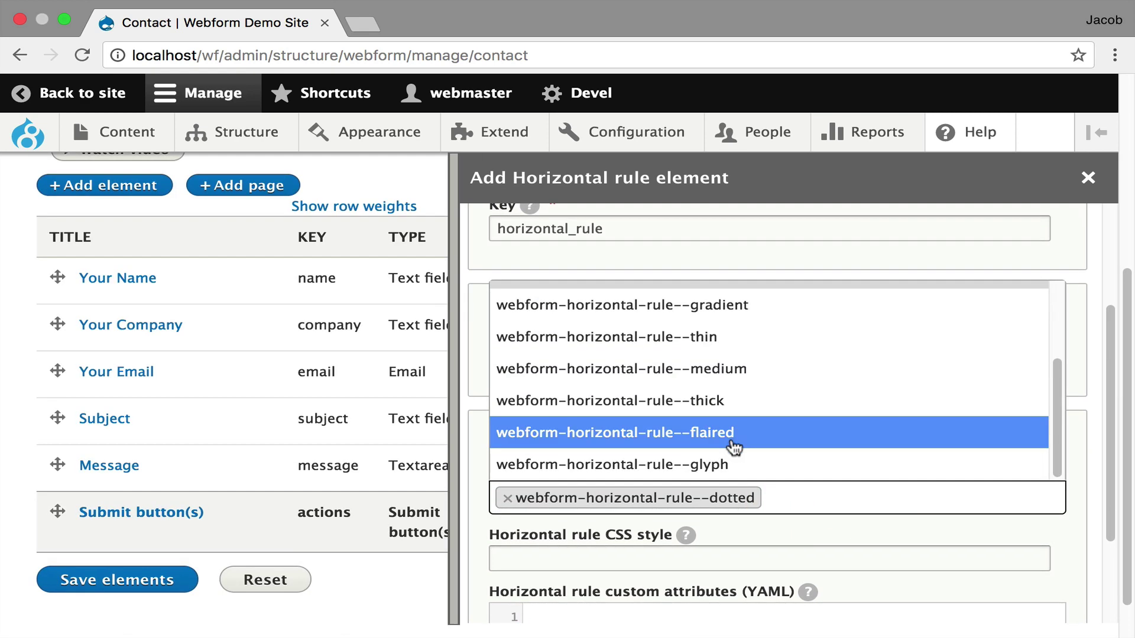
left_click(727, 402)
scroll(601, 438, "down", 5)
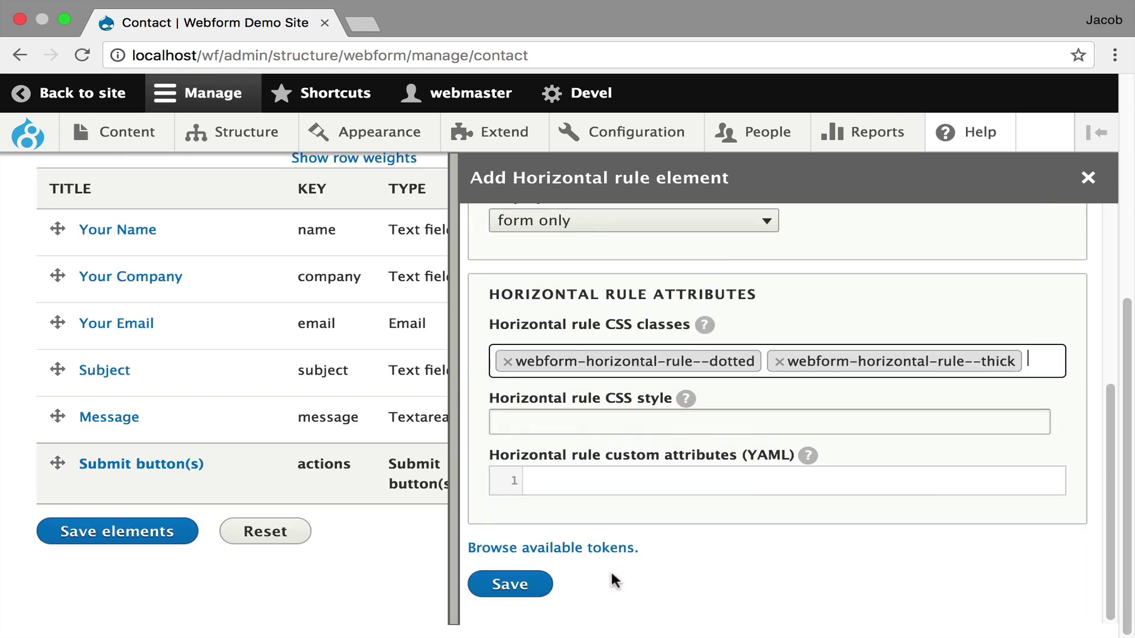
left_click(533, 585)
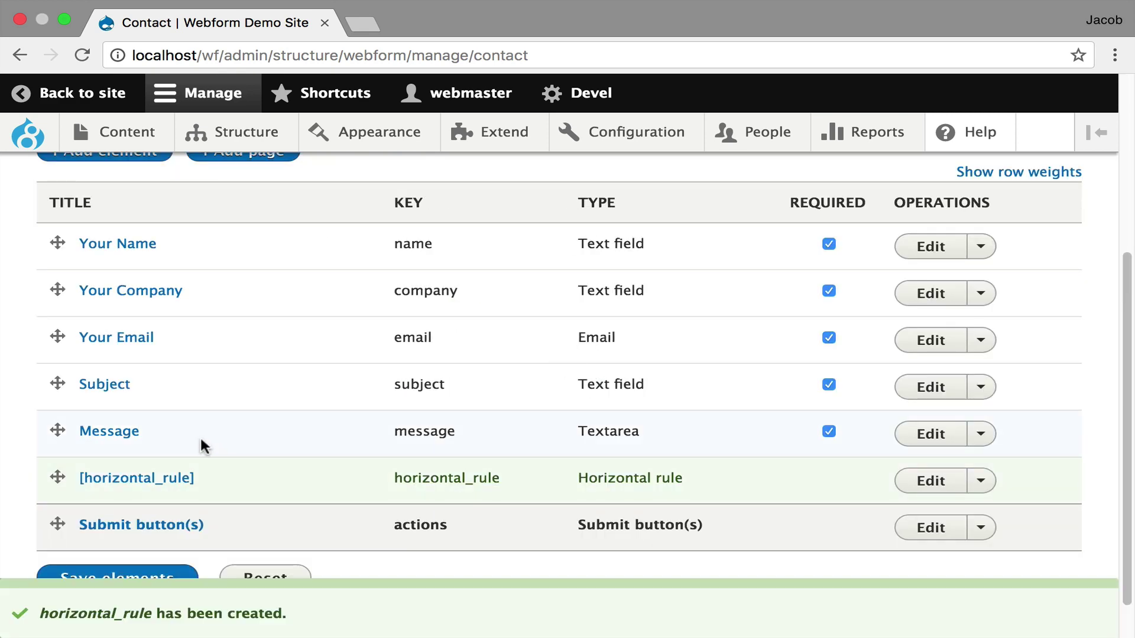
Step: Move the rule between Your Company and Your Email and save the element order
left_click_drag(57, 478, 56, 334)
scroll(114, 504, "down", 2)
left_click(119, 531)
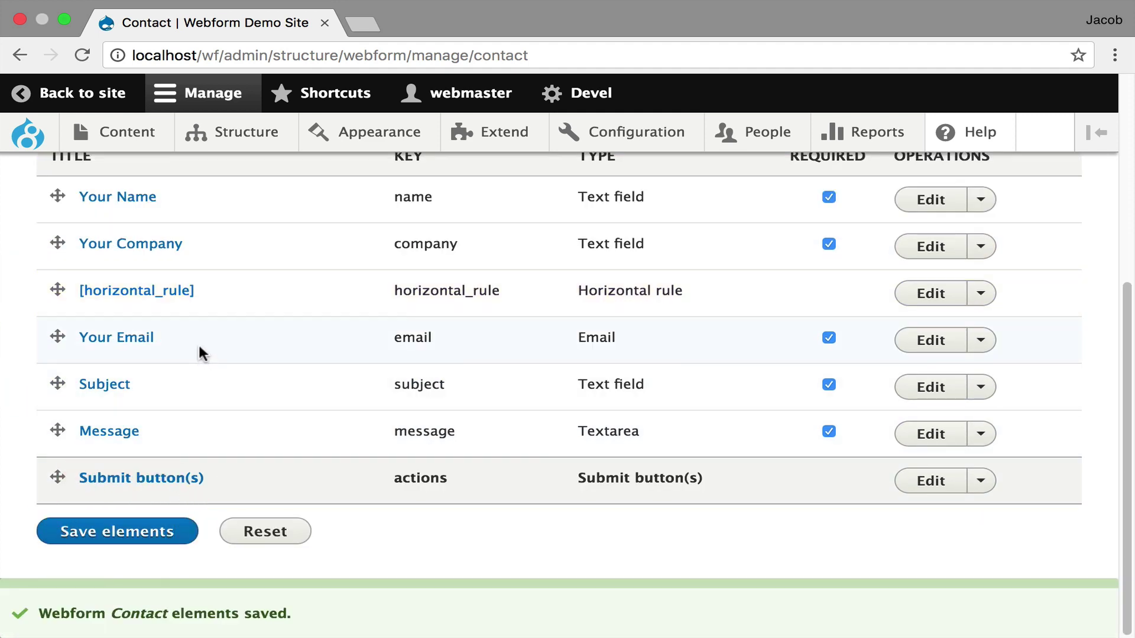
scroll(199, 350, "up", 2)
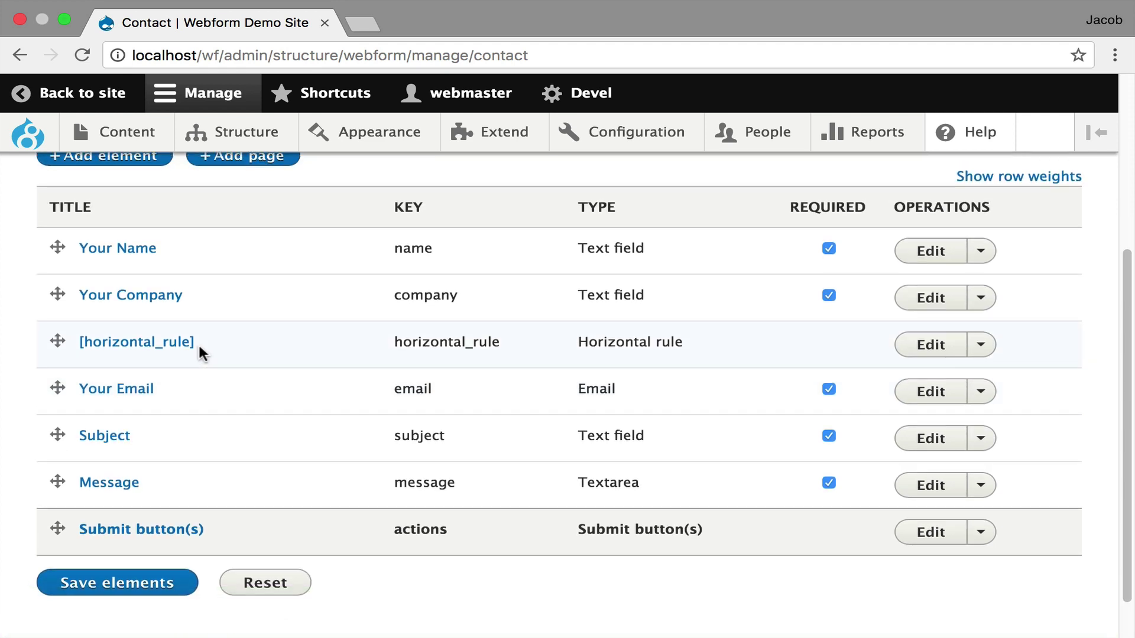
scroll(264, 353, "up", 1)
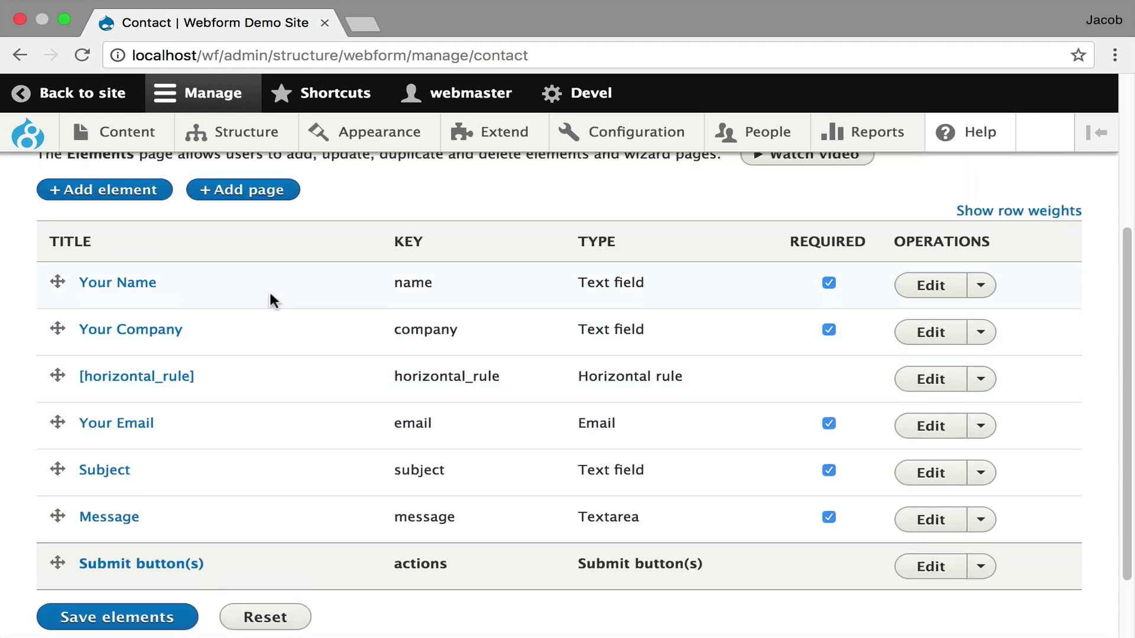
Step: Add a Flexbox layout element and move it to the top of the form
left_click(130, 197)
type("Flex")
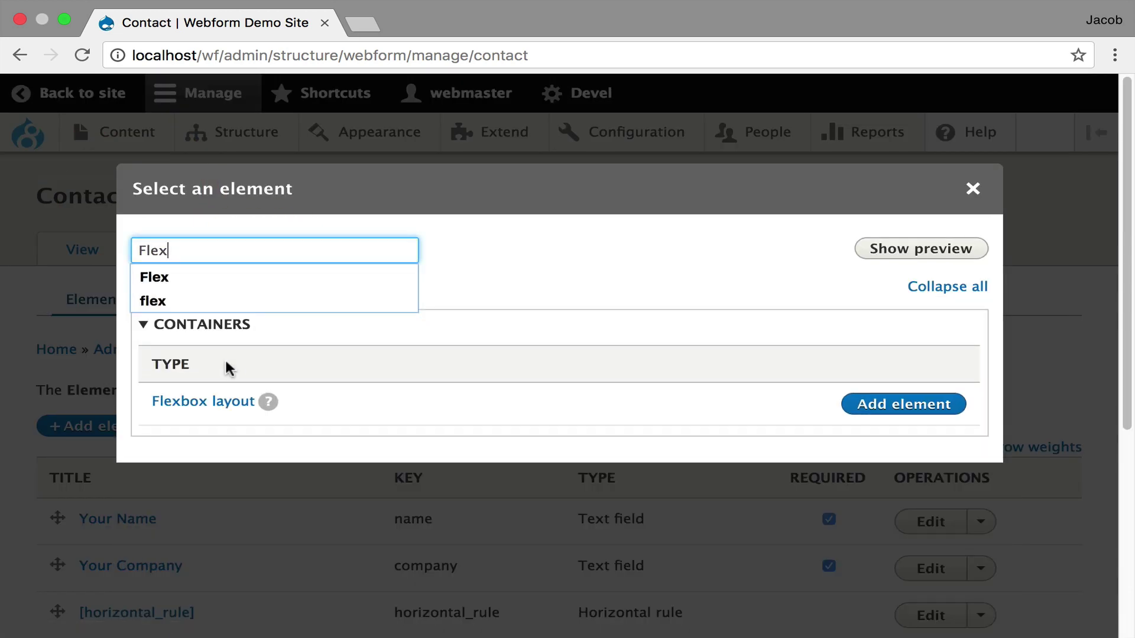
left_click(202, 401)
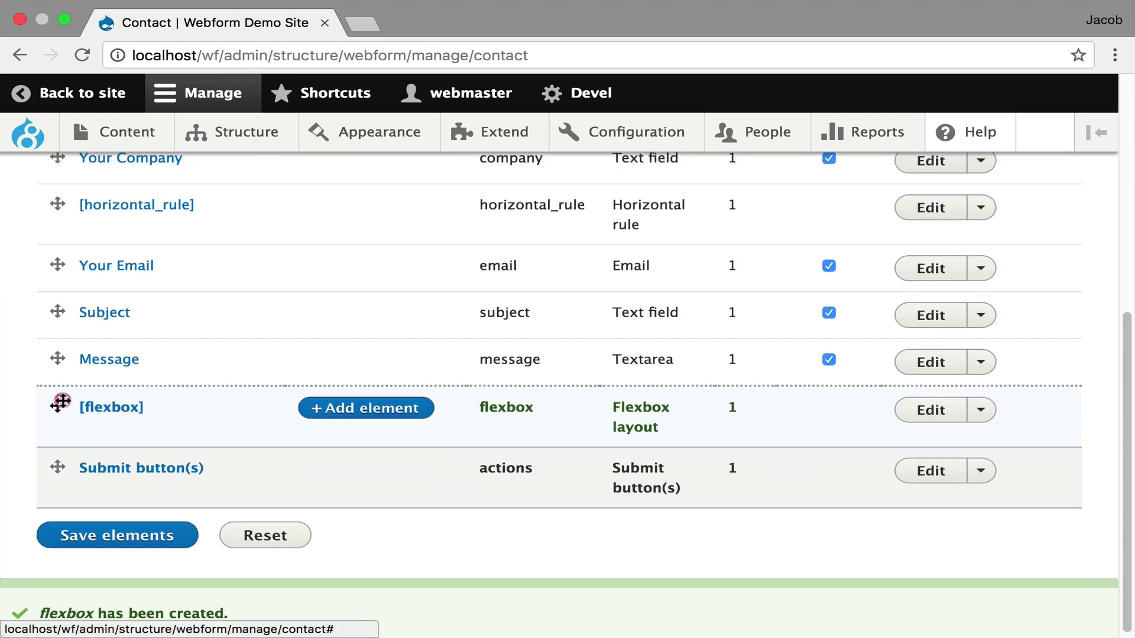
left_click_drag(60, 402, 58, 291)
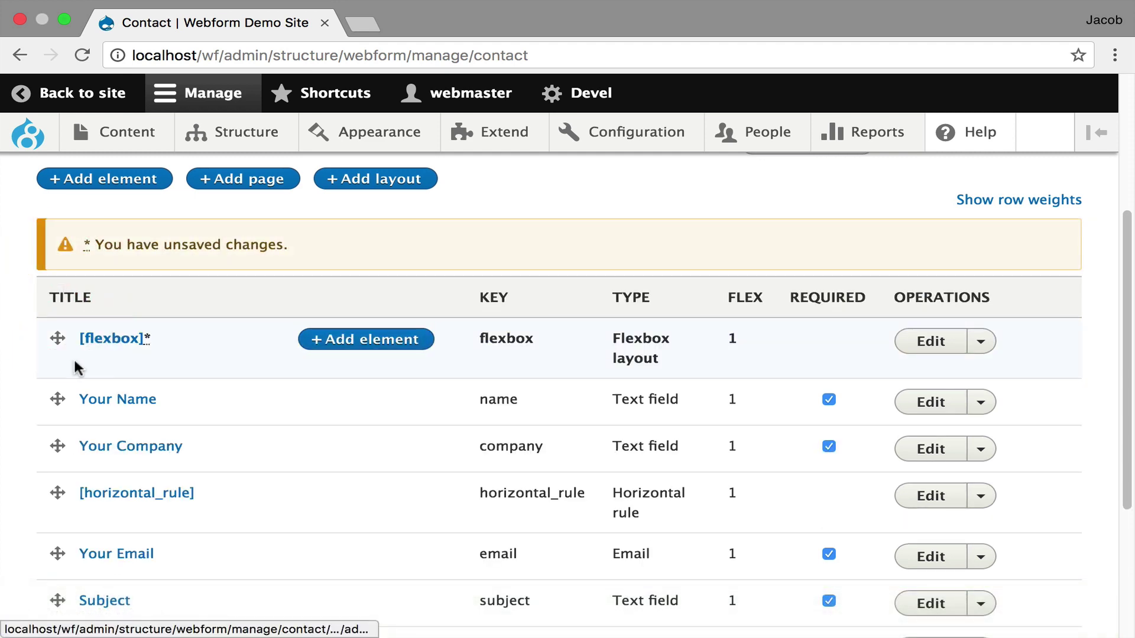
Step: Nest Your Name and Your Company inside the flexbox and save the elements
left_click_drag(57, 398, 113, 398)
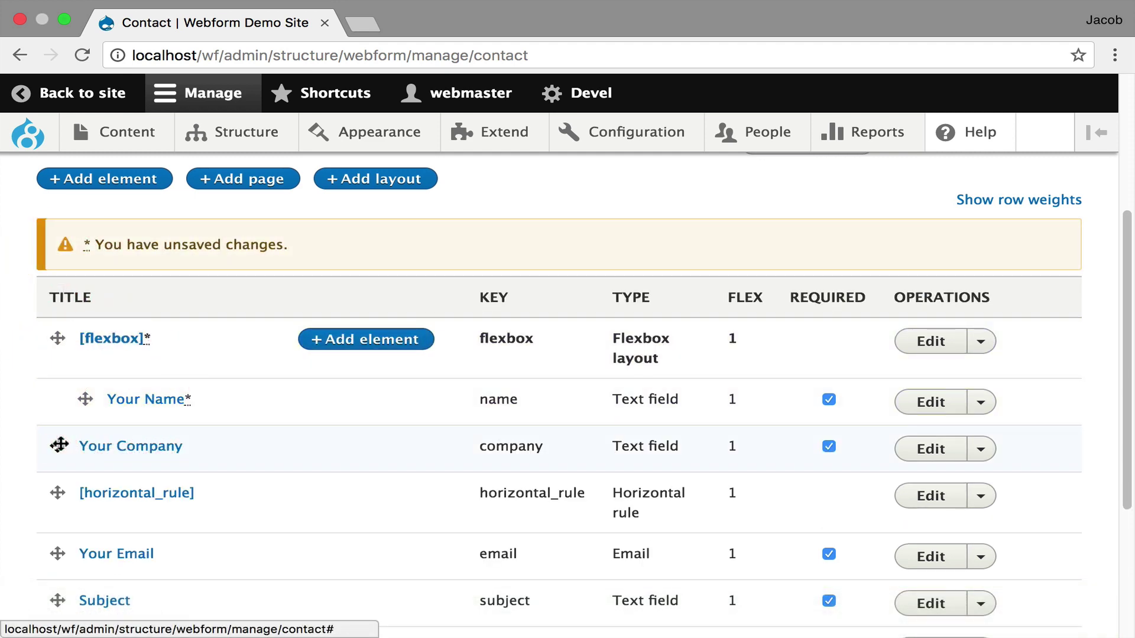
left_click_drag(55, 445, 131, 446)
scroll(195, 353, "down", 1)
scroll(195, 353, "down", 3)
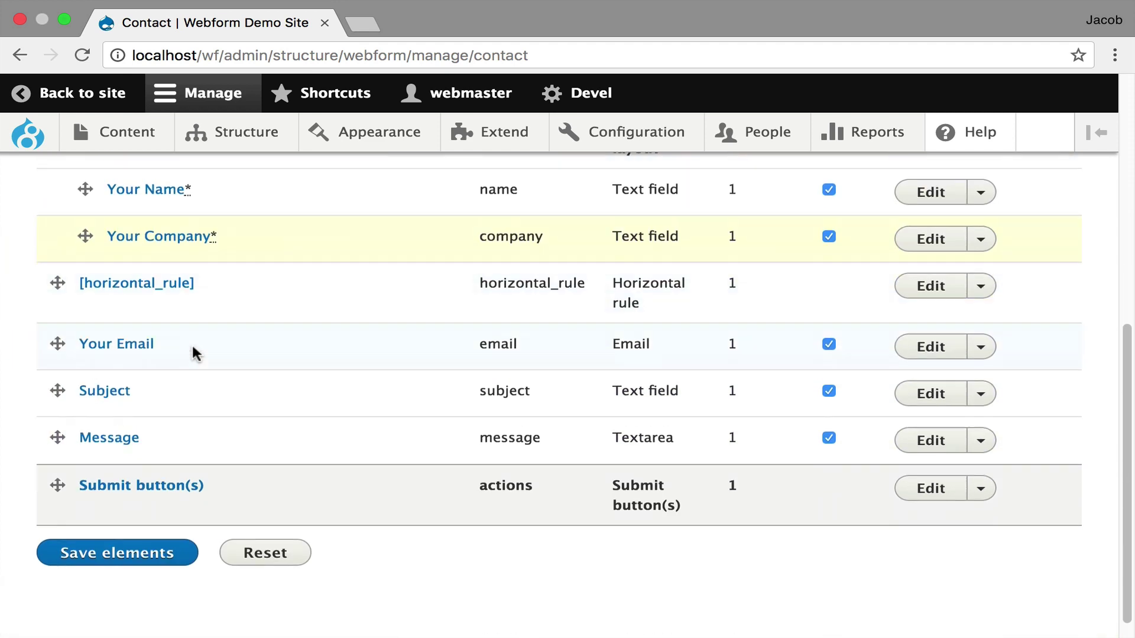
left_click(164, 552)
scroll(234, 443, "up", 6)
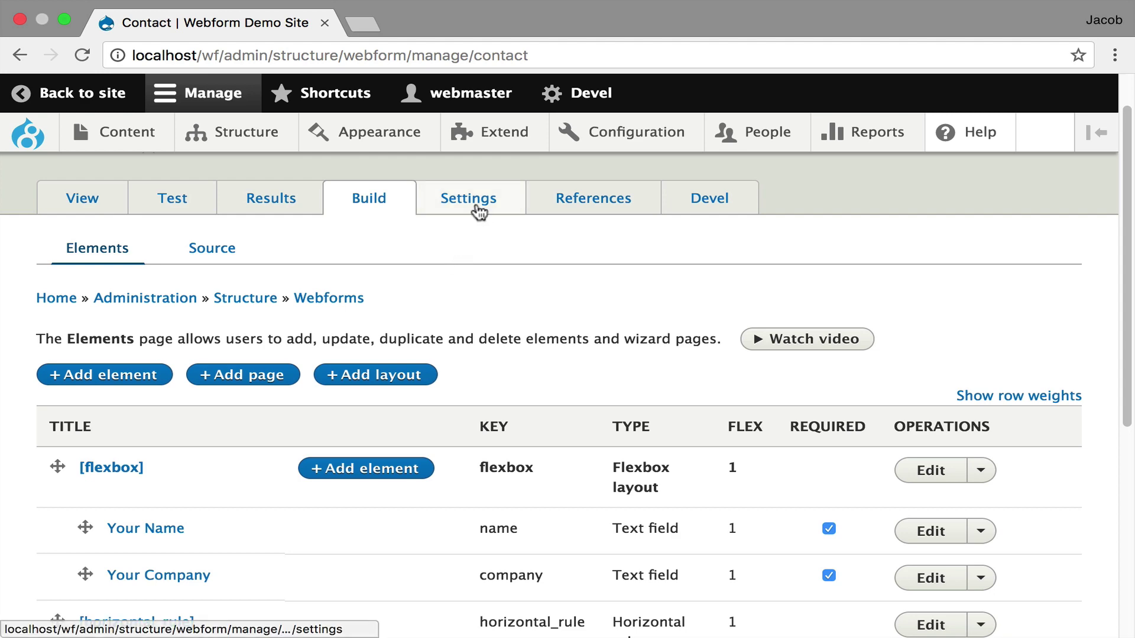
Step: View the live form with Your Name and Your Company side by side, then go to Settings
left_click(88, 207)
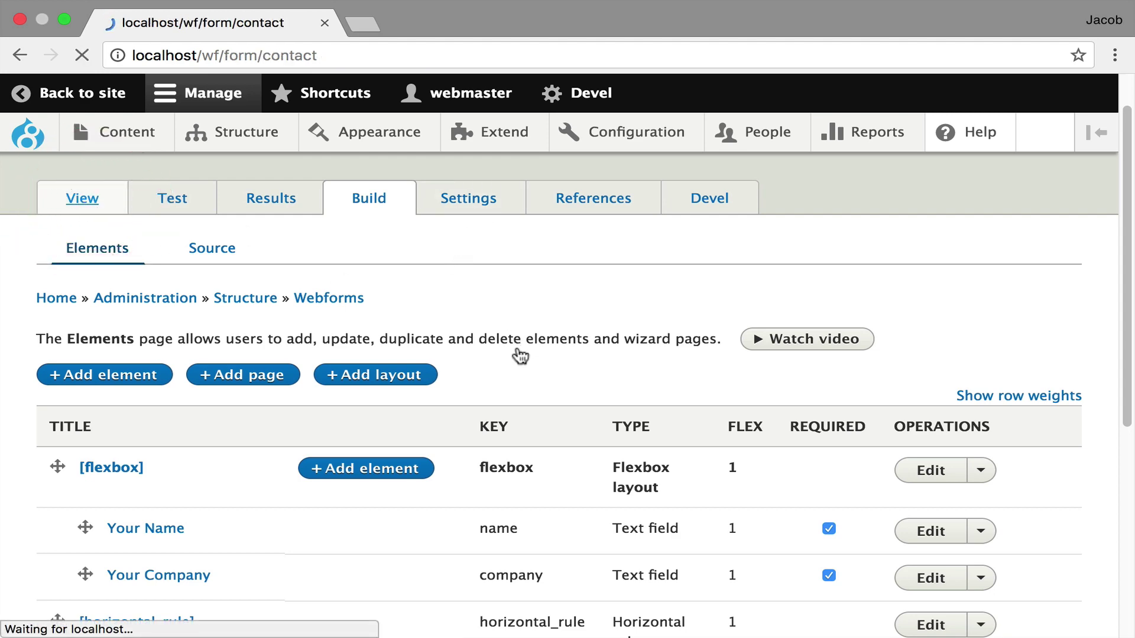
scroll(571, 401, "down", 9)
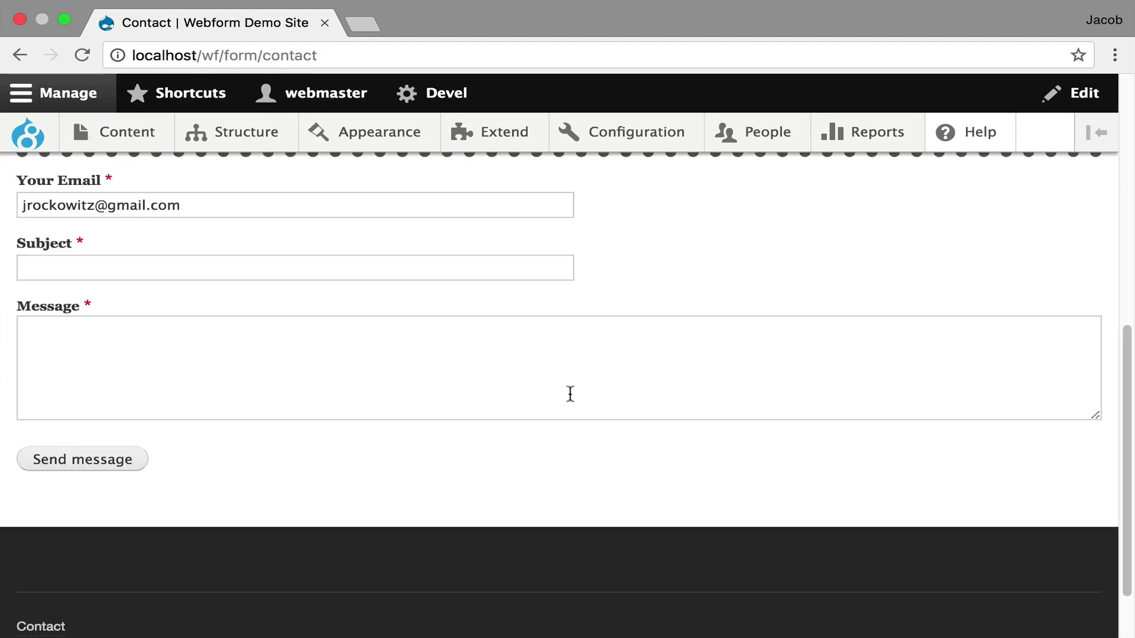
scroll(570, 401, "up", 3)
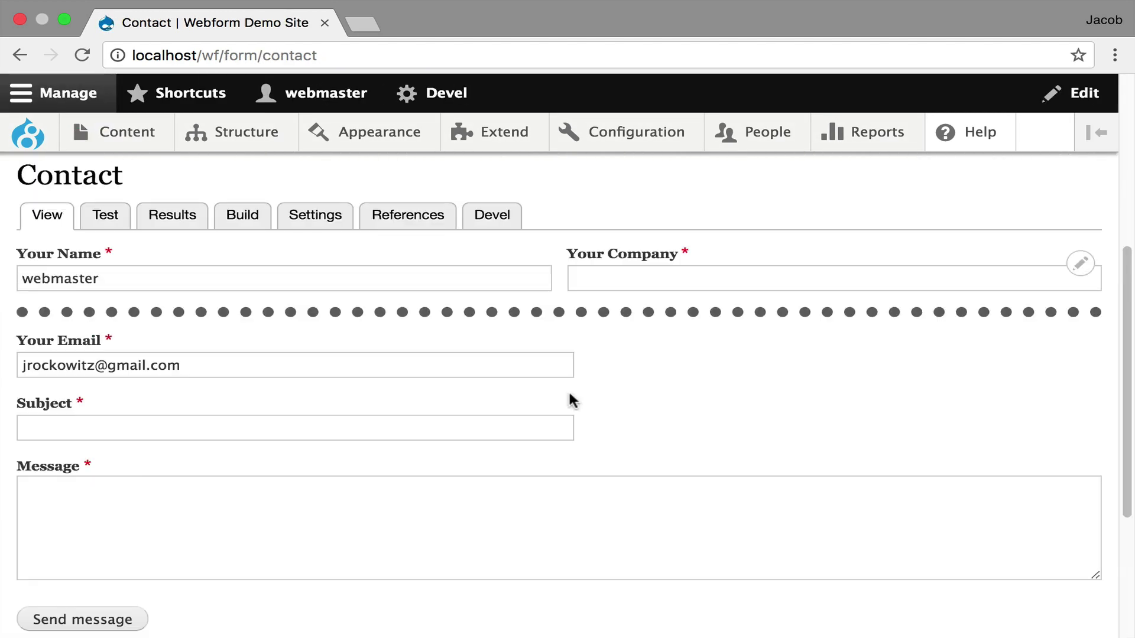
left_click(328, 226)
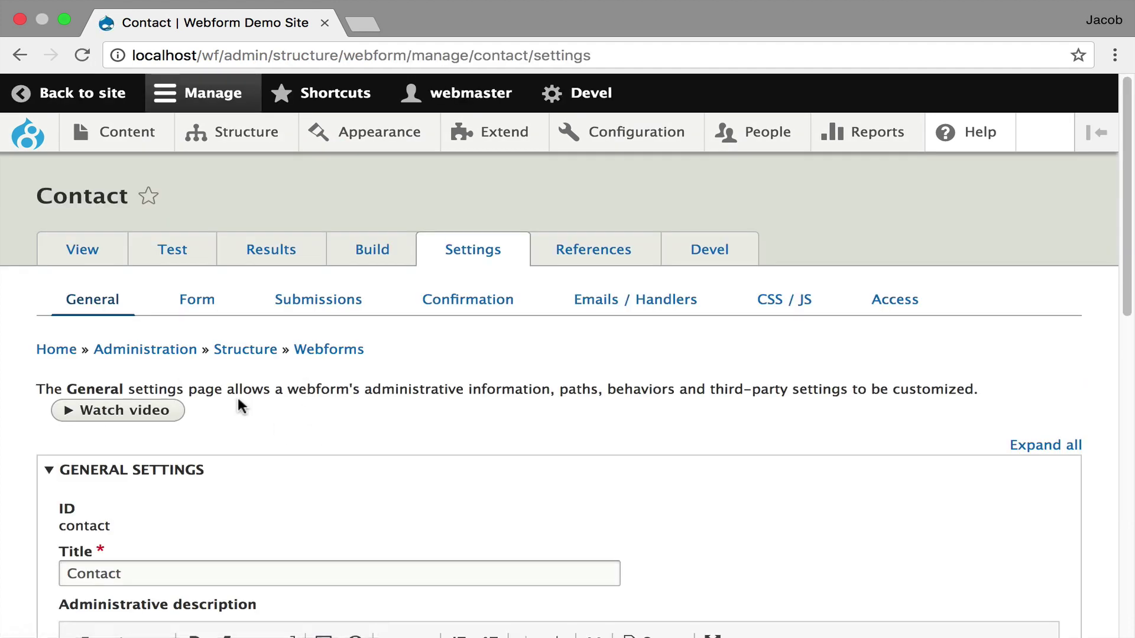
Step: Set Form CSS classes to 'messages messages--status' on the Form settings page and save
scroll(211, 310, "down", 10)
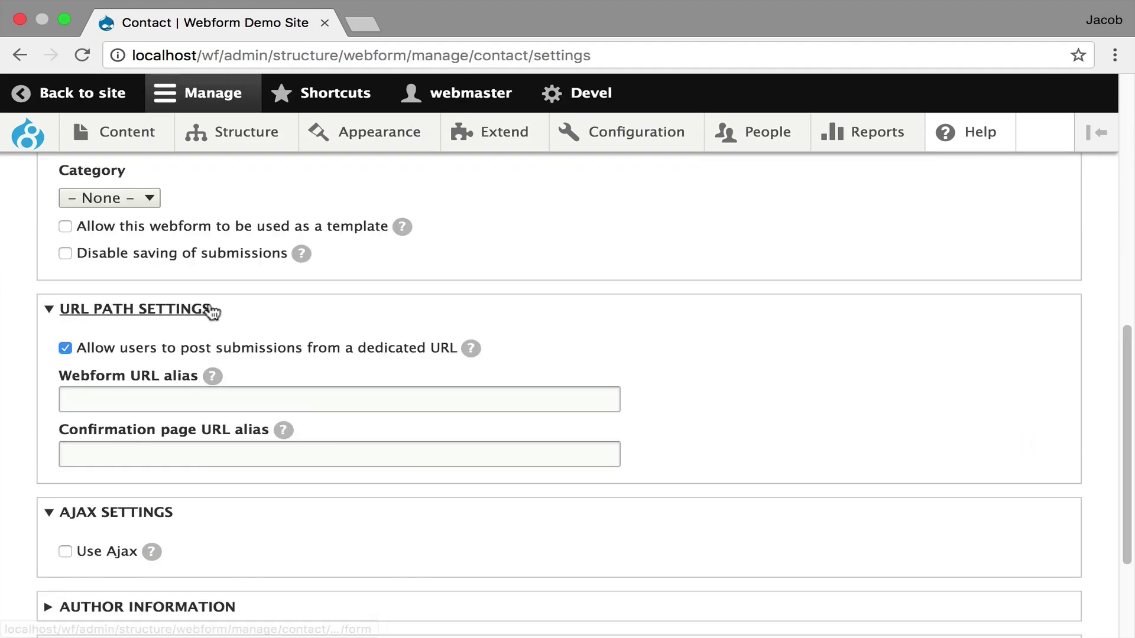
scroll(211, 311, "up", 10)
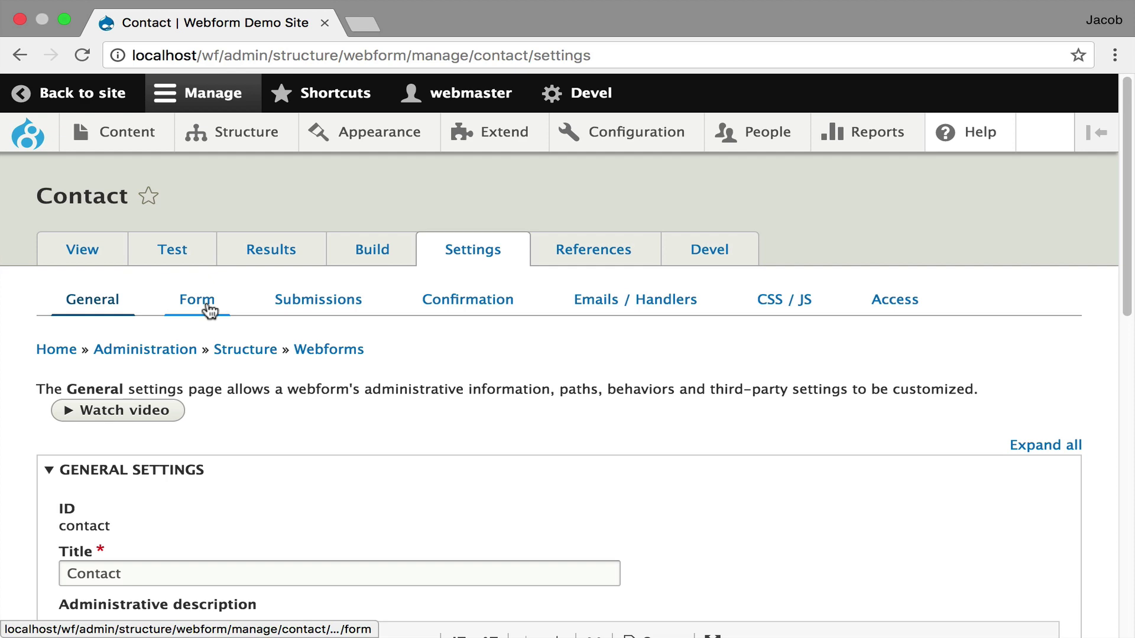
left_click(210, 309)
scroll(519, 464, "down", 6)
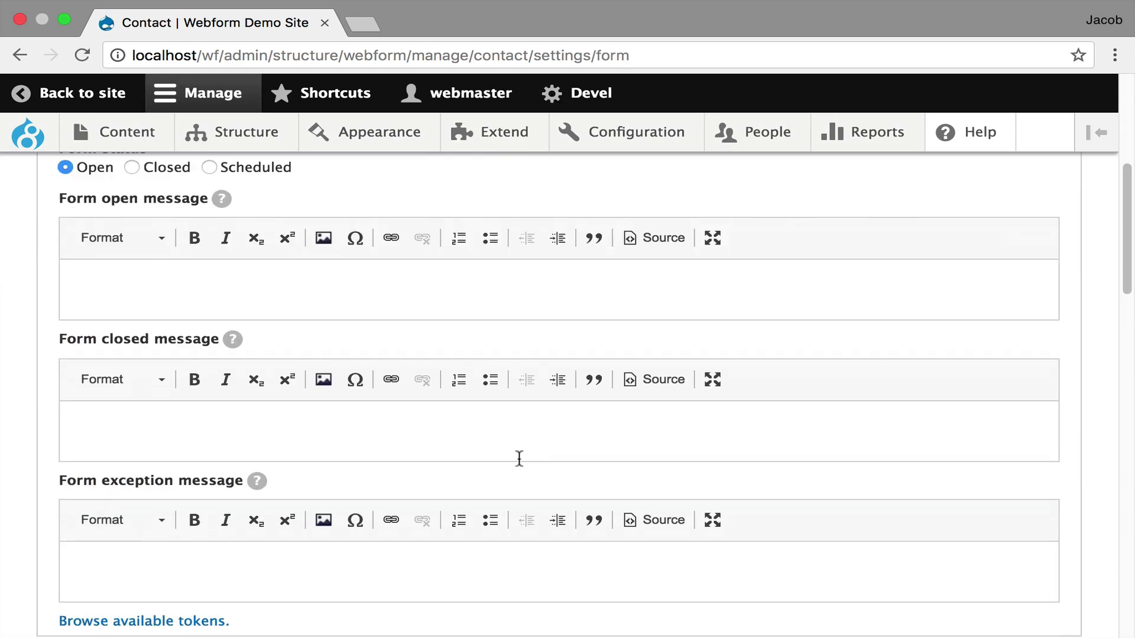
scroll(519, 461, "down", 5)
left_click(376, 454)
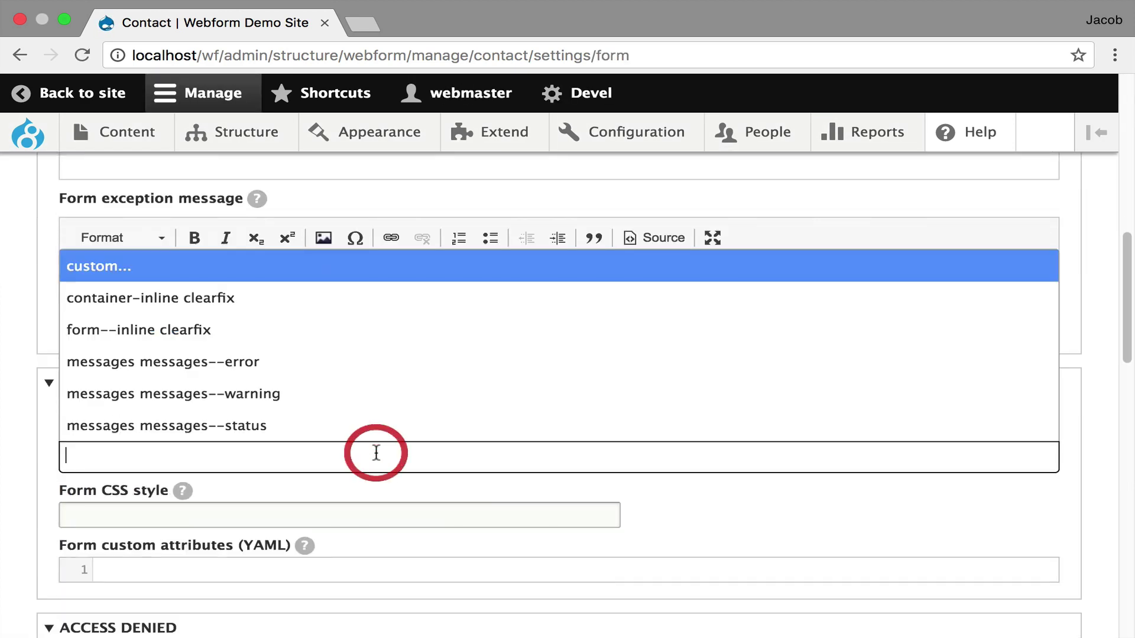
left_click(323, 425)
scroll(323, 427, "down", 10)
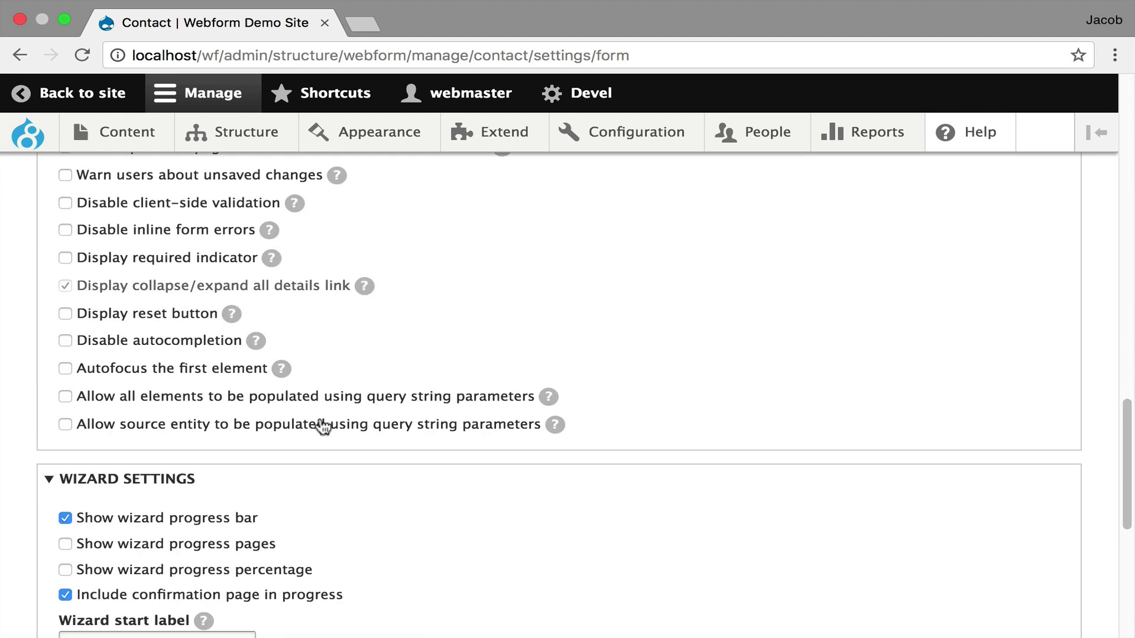
scroll(323, 426, "down", 7)
left_click(108, 533)
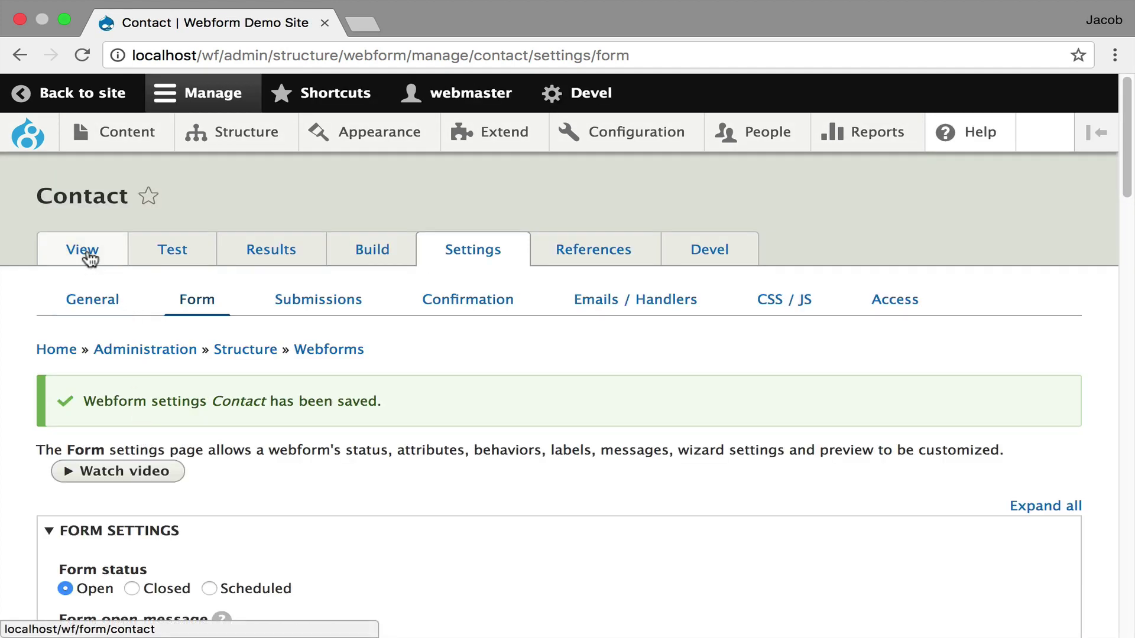
Step: View the live Contact form, then reload it to confirm the green status-box wrapper
left_click(89, 254)
scroll(454, 402, "down", 2)
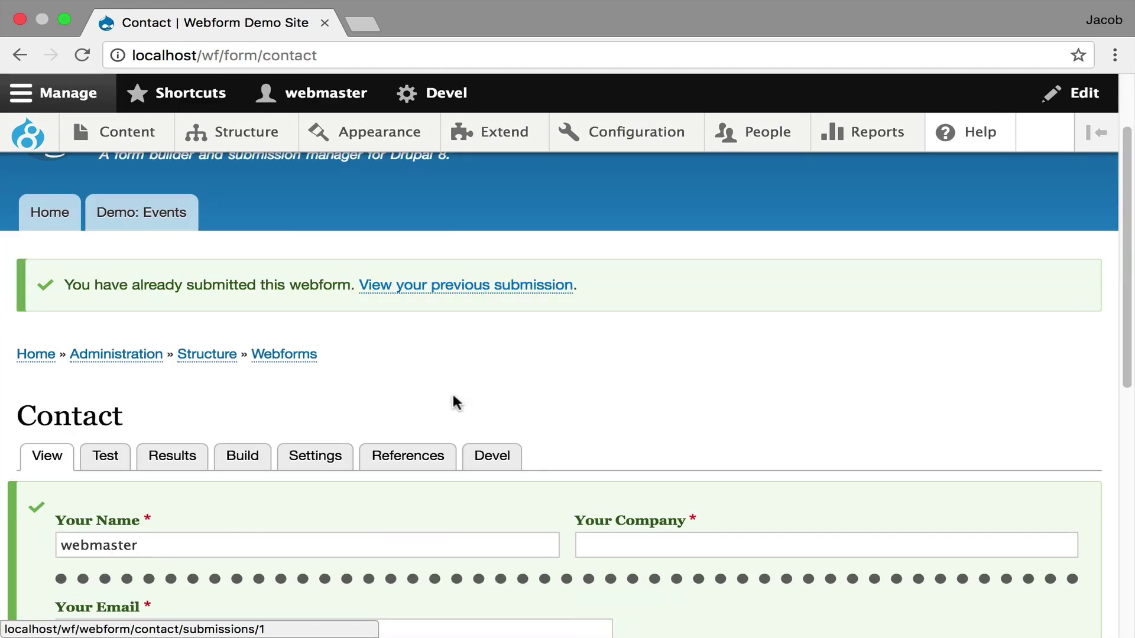
scroll(458, 452, "down", 5)
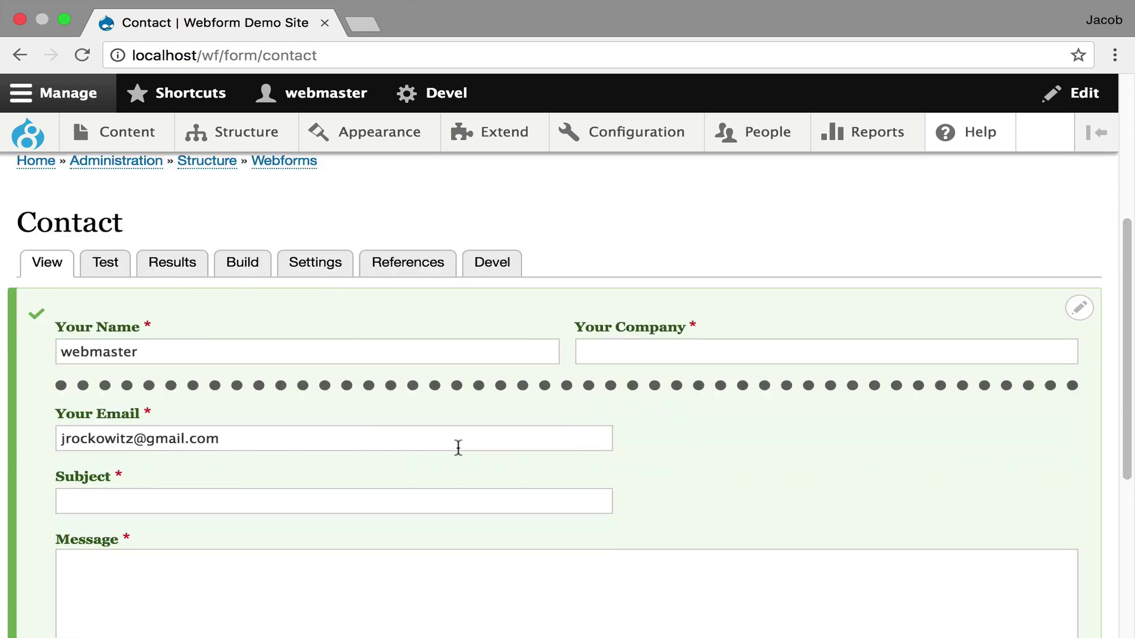
scroll(458, 448, "down", 3)
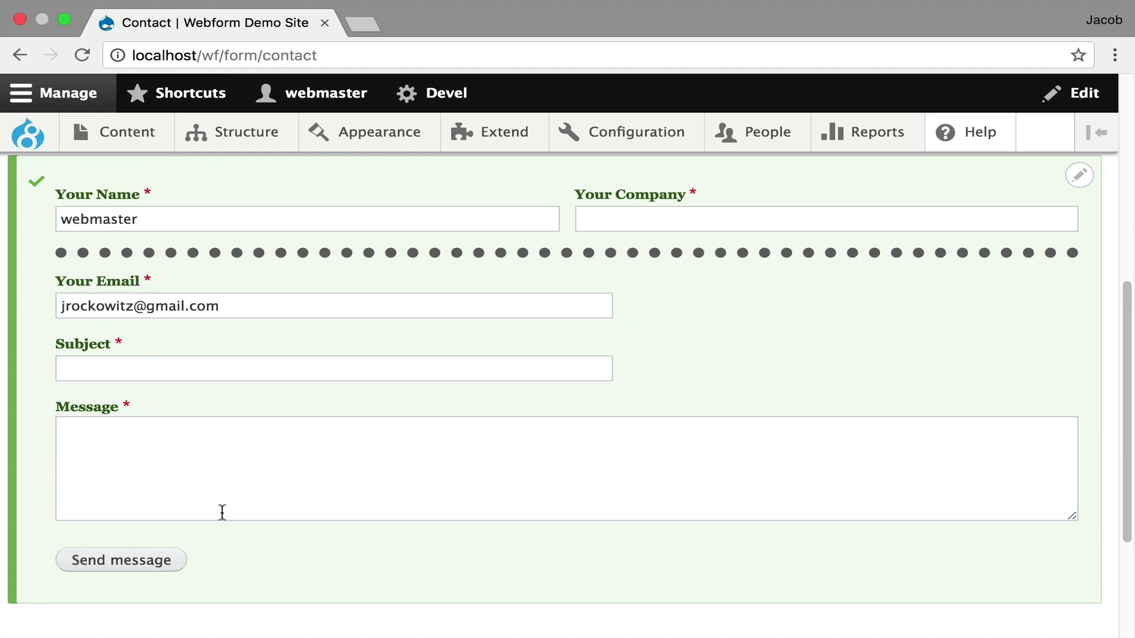
key("super+r")
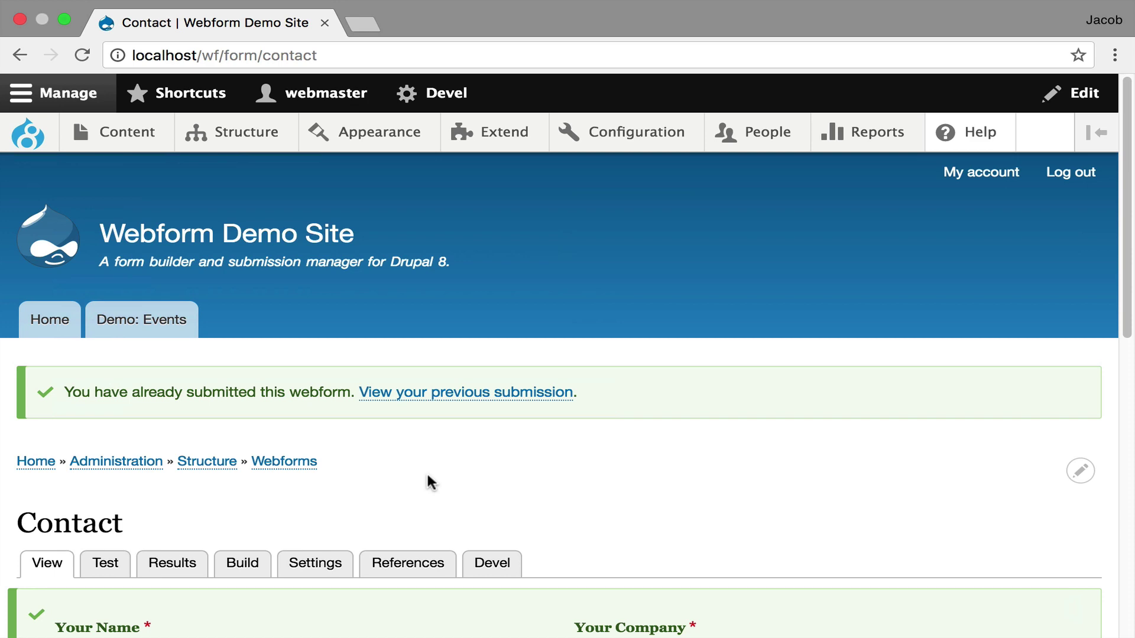
Step: Return to the presentation and advance to slide 13, Build Anything
key("ctrl+Right")
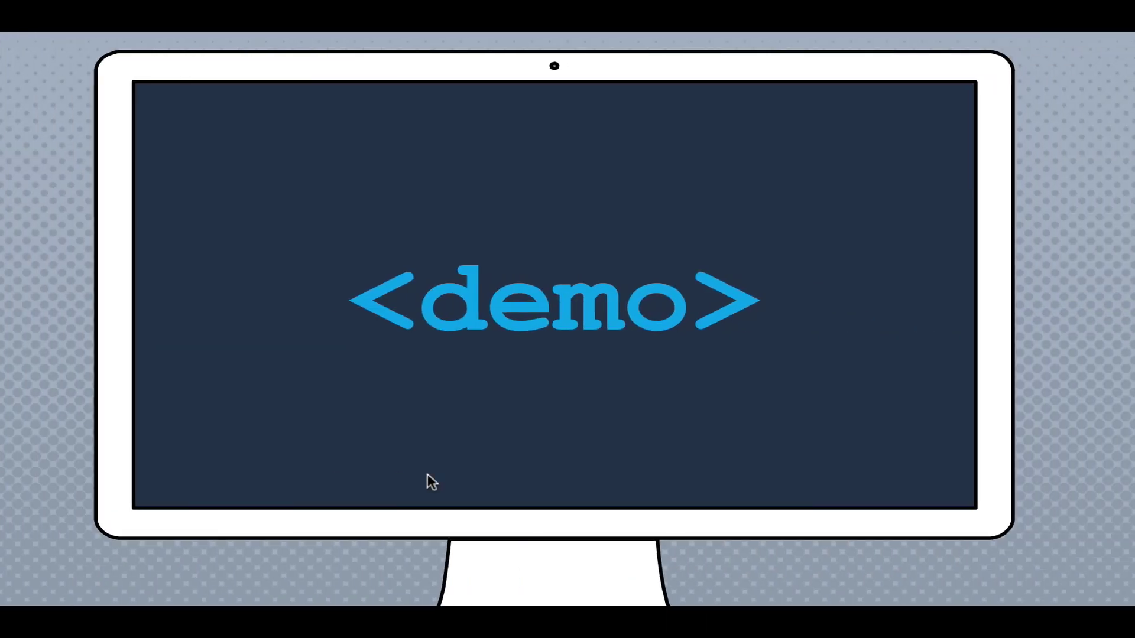